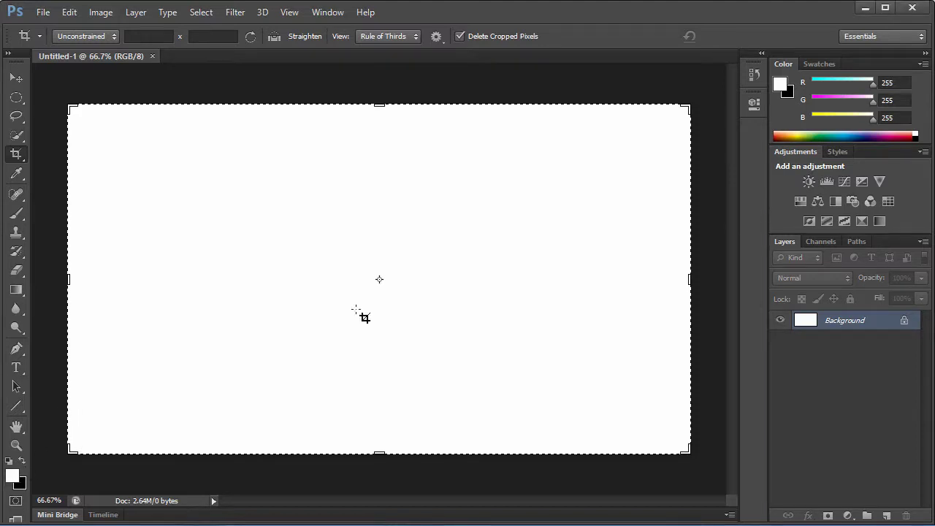
# Pick a saturated blue (0066bd) as the foreground colour
pyautogui.click(12, 475)
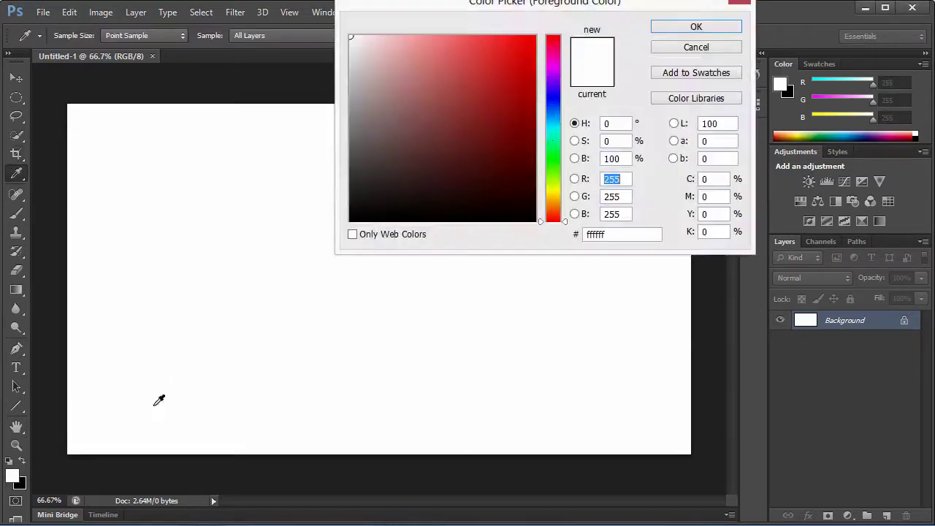
pyautogui.click(563, 115)
pyautogui.click(536, 59)
pyautogui.click(534, 83)
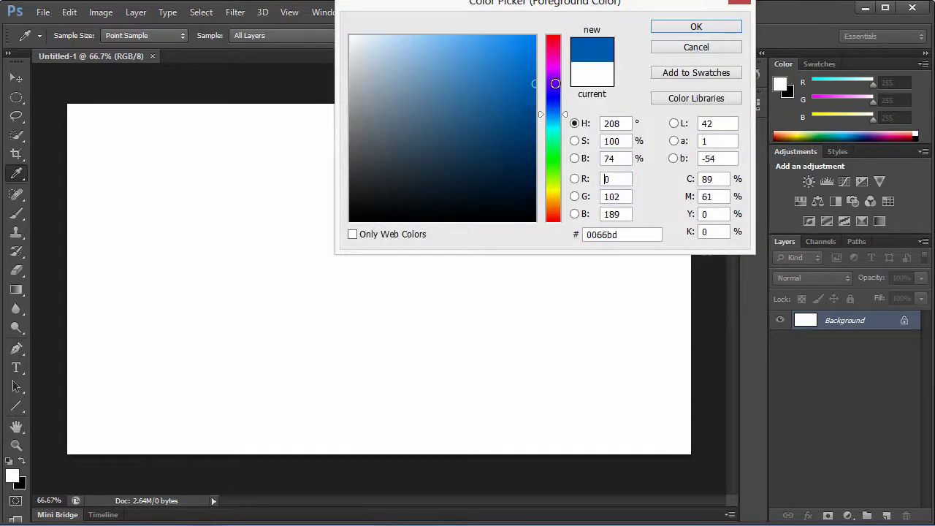
pyautogui.click(694, 27)
# Swap colours so that blue becomes the background, then set the foreground to 0074aa
pyautogui.click(22, 461)
pyautogui.click(18, 472)
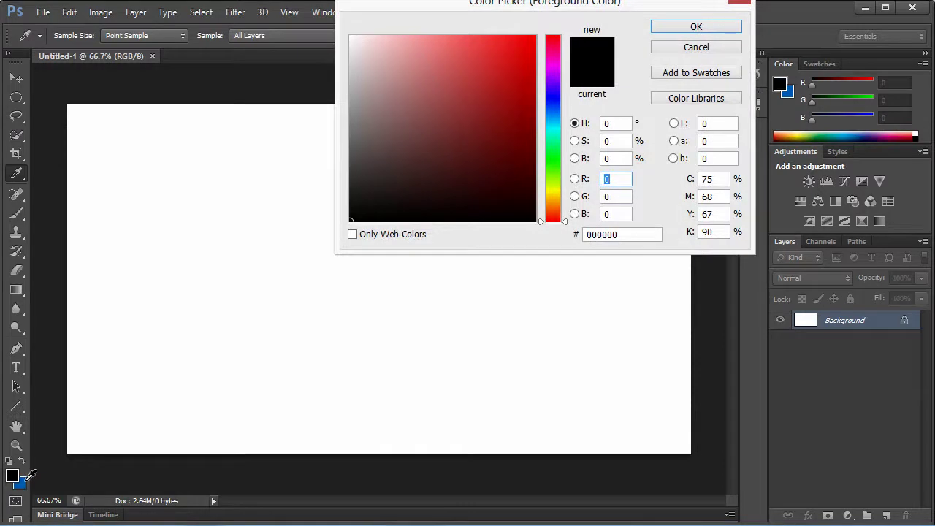
pyautogui.click(27, 479)
pyautogui.moveTo(524, 86); pyautogui.dragTo(563, 115)
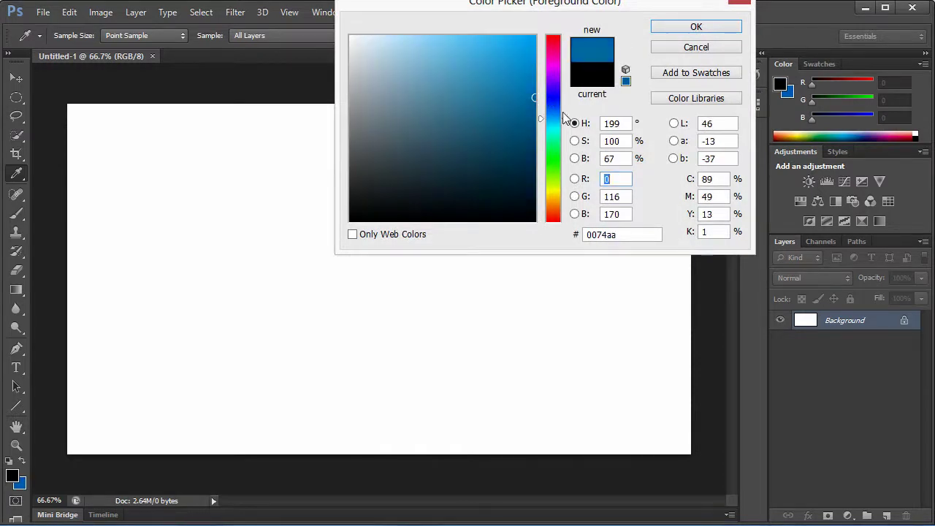
pyautogui.click(683, 27)
# Fill the canvas with a radial blue gradient dragged from the centre outward, redrawing it once
pyautogui.press('c')
pyautogui.click(17, 289)
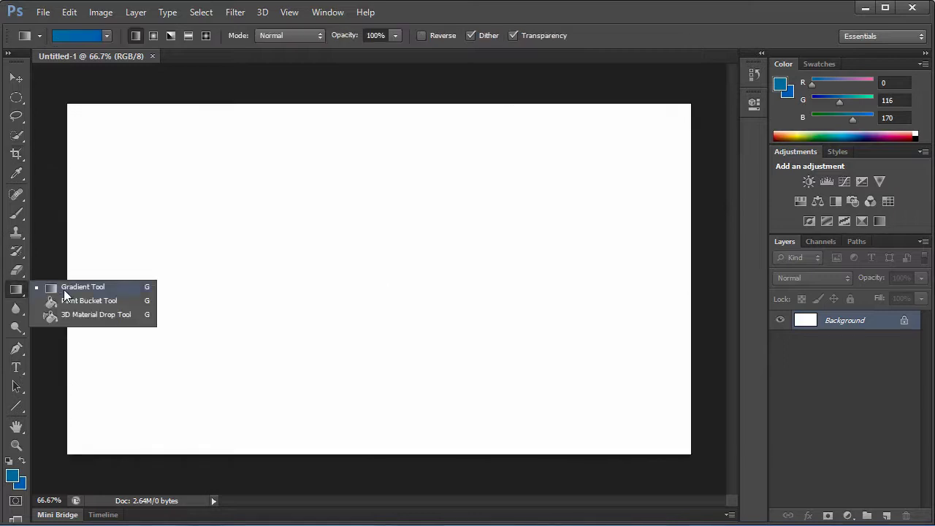
pyautogui.click(153, 35)
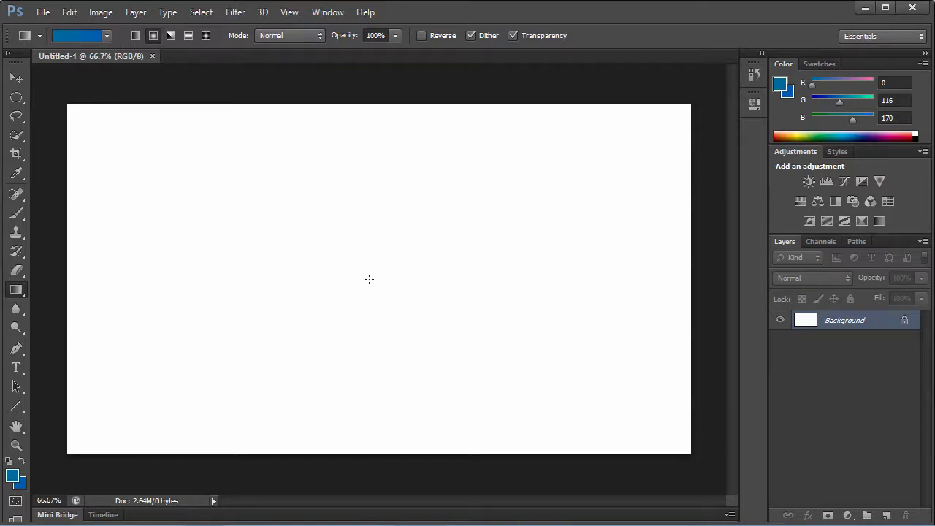
pyautogui.moveTo(369, 278); pyautogui.dragTo(687, 285)
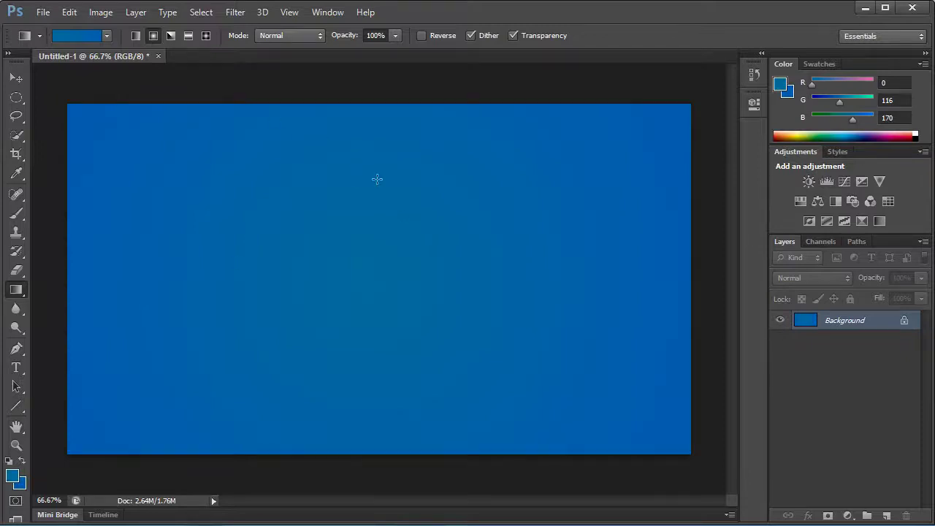
pyautogui.hotkey('ctrl', 'z')
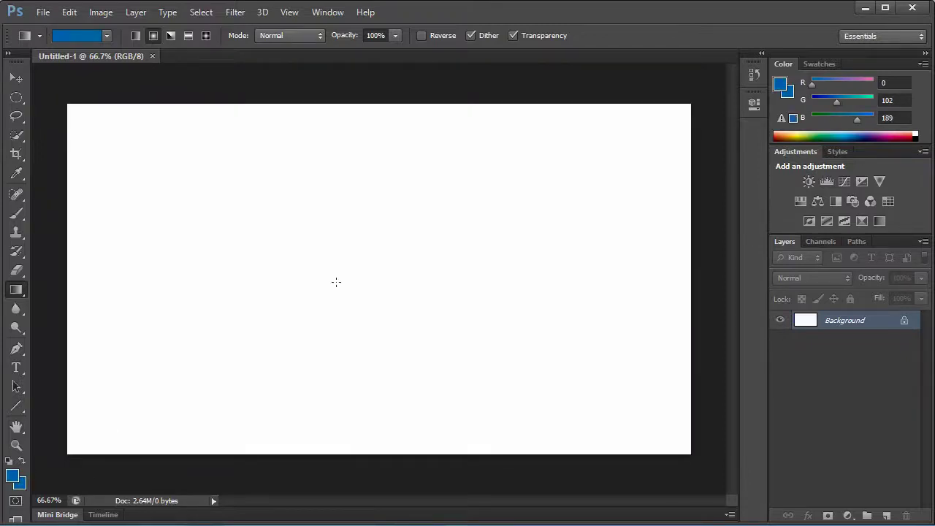
pyautogui.moveTo(383, 279); pyautogui.dragTo(681, 297)
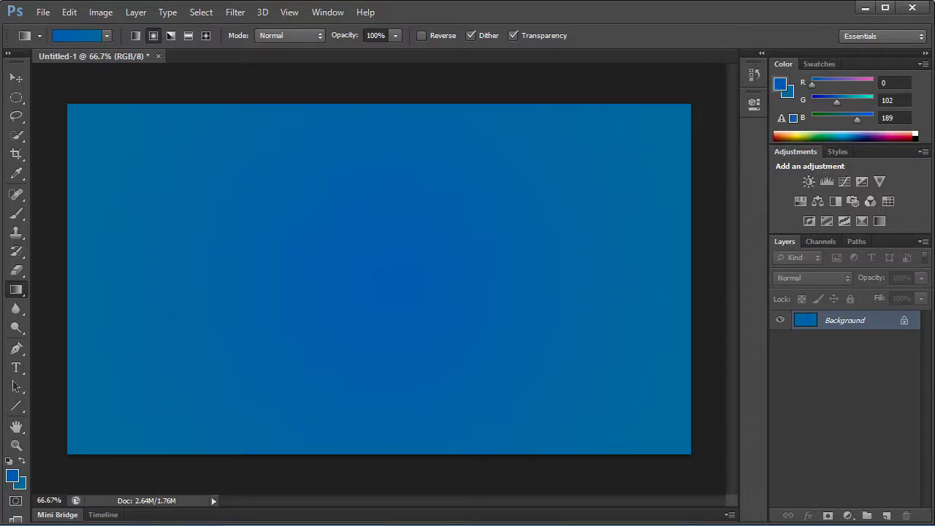
# Add a new empty layer, then delete Layer 1 again
pyautogui.click(886, 516)
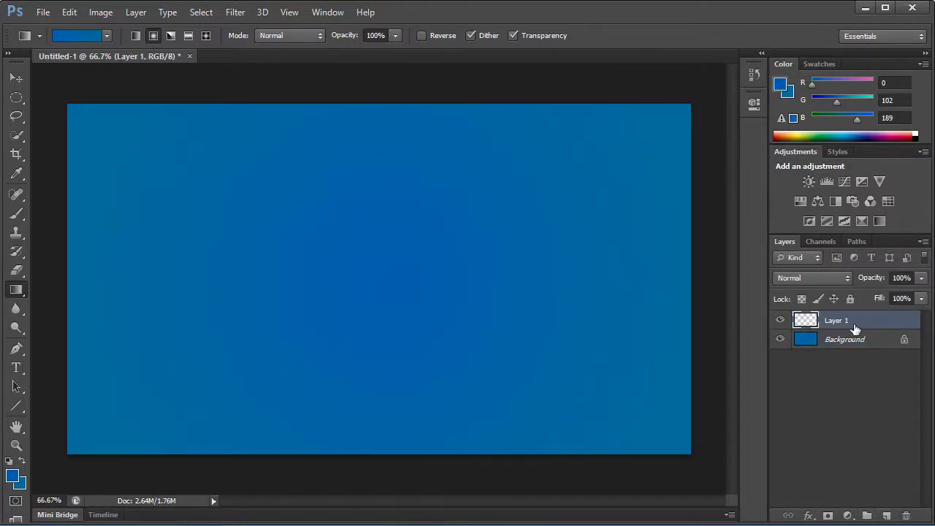
pyautogui.click(905, 515)
pyautogui.click(436, 209)
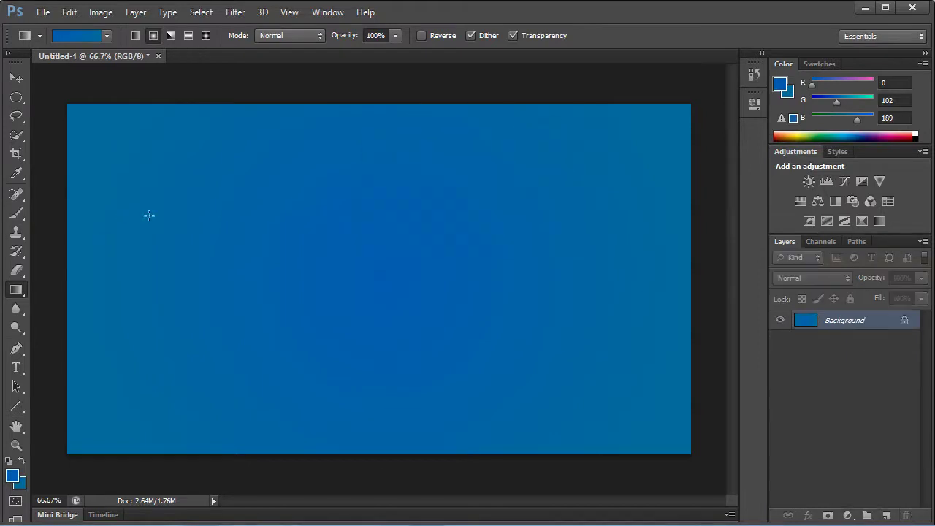
# Type the word 'Chrome' on the canvas with the Type tool and select it
pyautogui.click(16, 367)
pyautogui.click(169, 276)
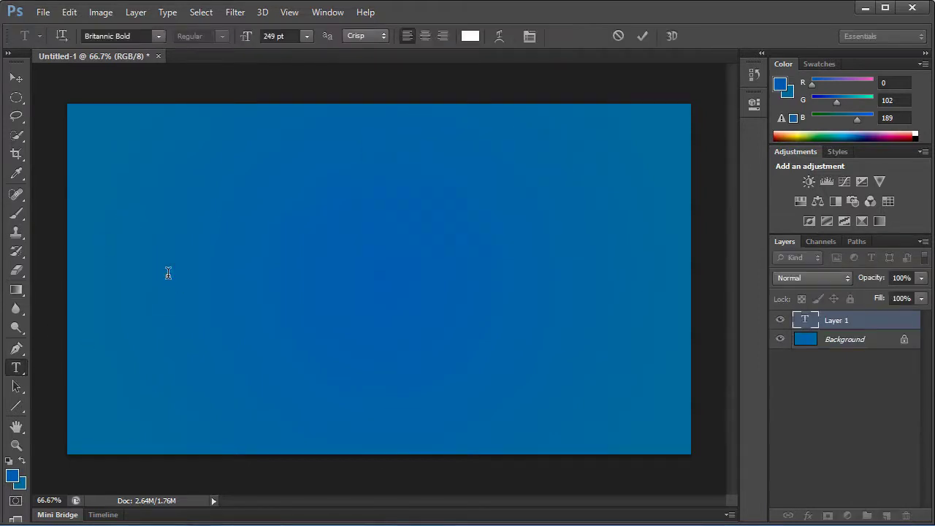
pyautogui.write('Chroem')
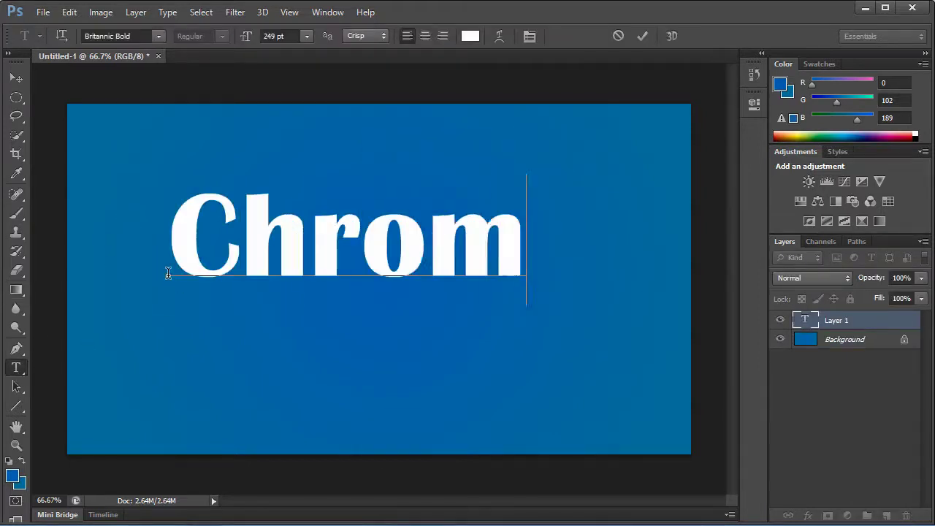
pyautogui.hotkey('ctrl', 'a')
# Set the text to Cambria Math with Sharp anti-aliasing and move it toward the centre
pyautogui.click(107, 35)
pyautogui.press('Down')
pyautogui.press('Down')
pyautogui.press('Down')
pyautogui.press('Down')
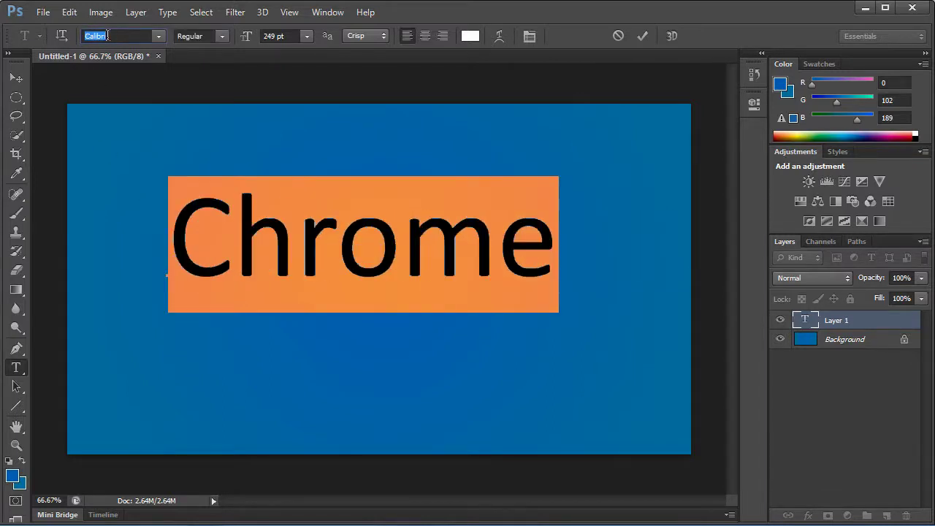
pyautogui.press('Down')
pyautogui.press('Down')
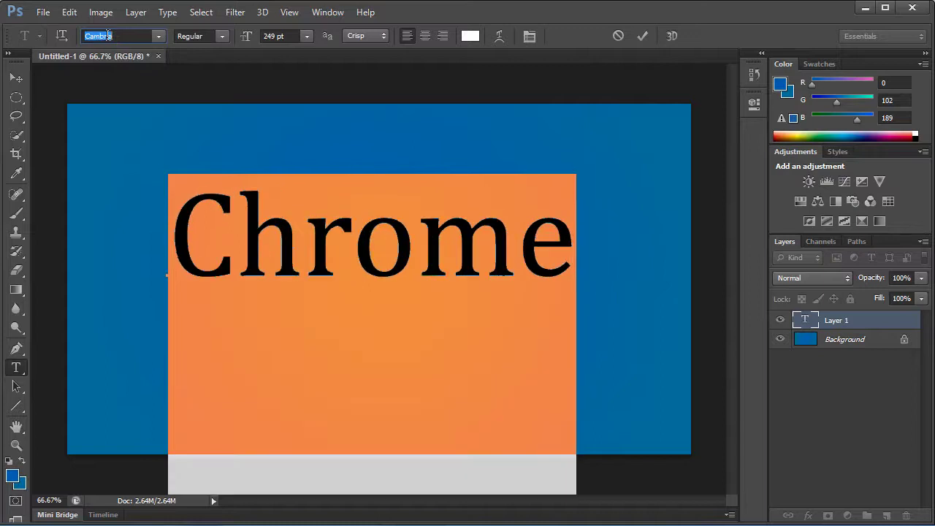
pyautogui.press('Down')
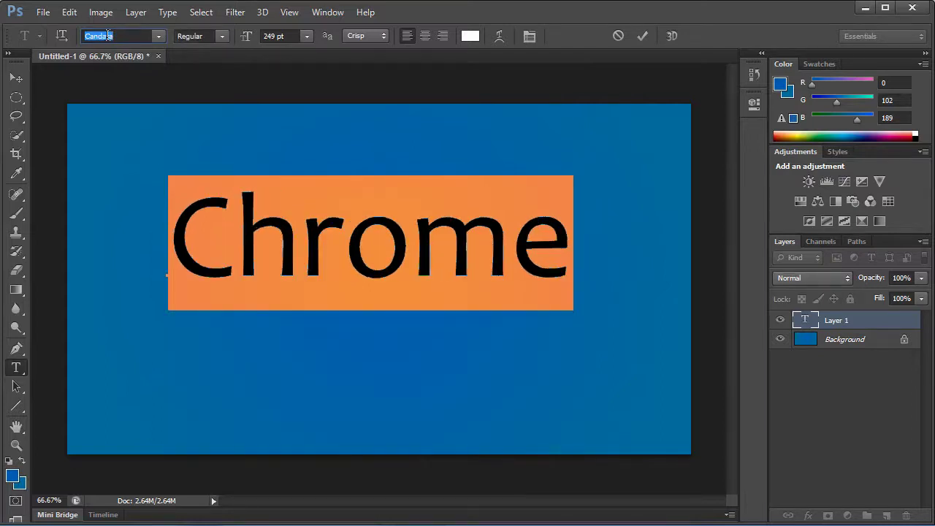
pyautogui.press('Up')
pyautogui.click(384, 36)
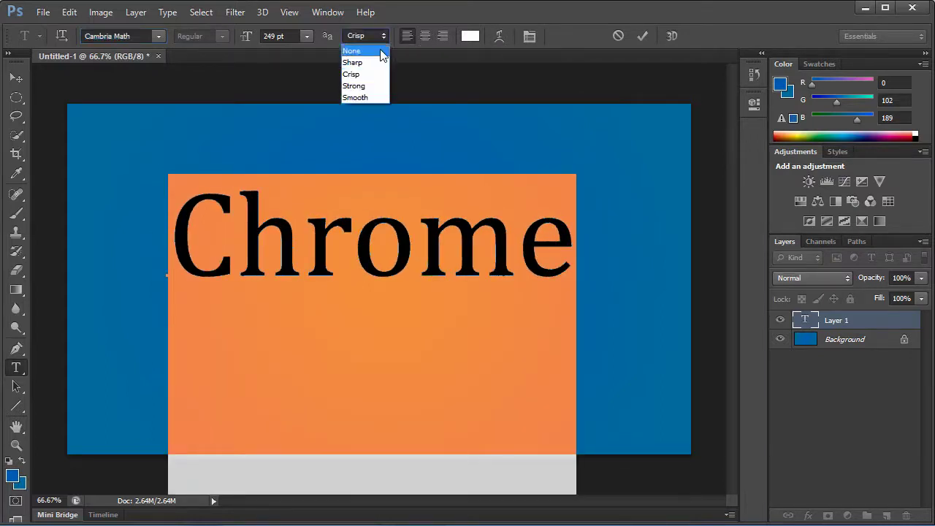
pyautogui.click(367, 62)
pyautogui.click(303, 234)
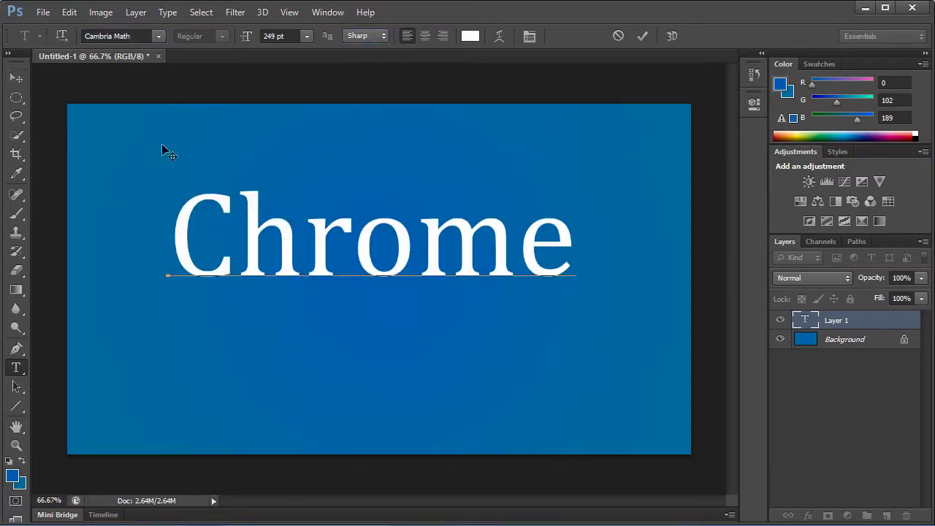
pyautogui.click(17, 79)
pyautogui.moveTo(295, 187); pyautogui.dragTo(306, 223)
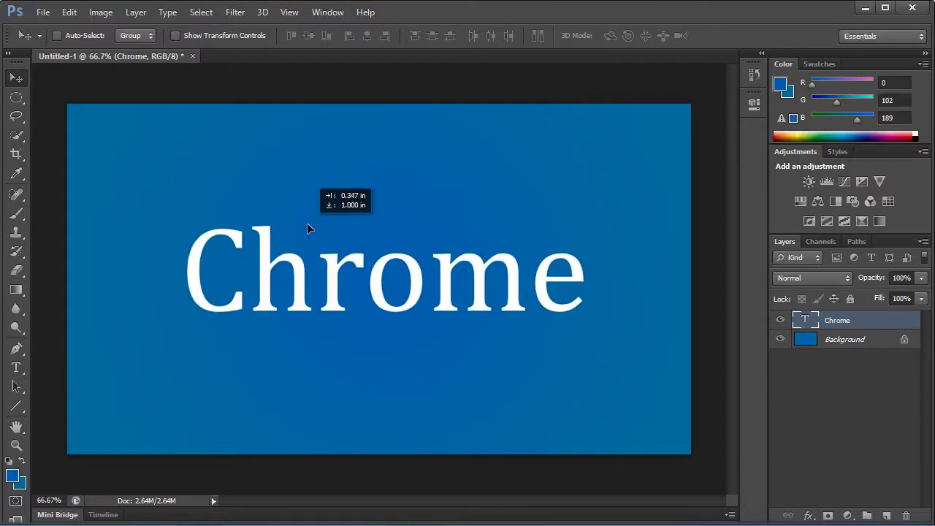
# Add a Drop Shadow to the Chrome layer: 75% opacity, 5 px distance, 8 px size
pyautogui.doubleClick(879, 318)
pyautogui.moveTo(650, 3); pyautogui.dragTo(573, 84)
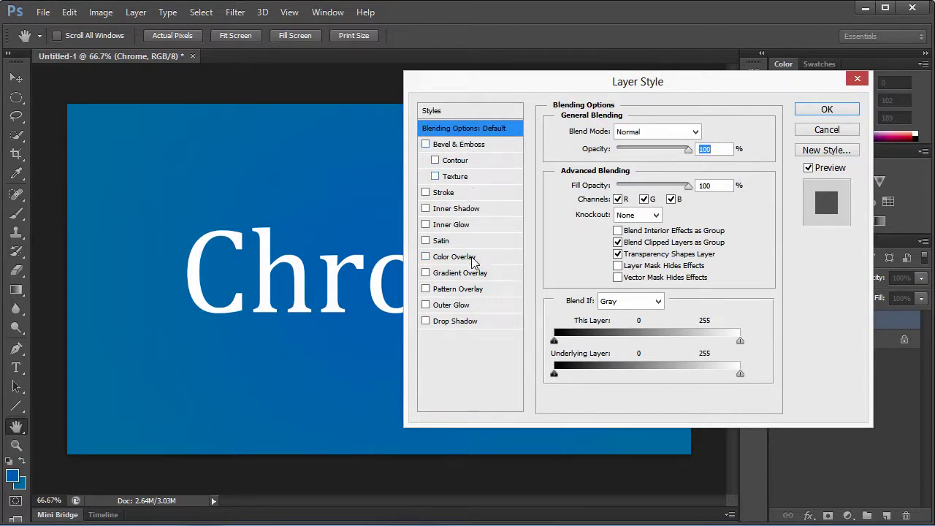
pyautogui.click(459, 323)
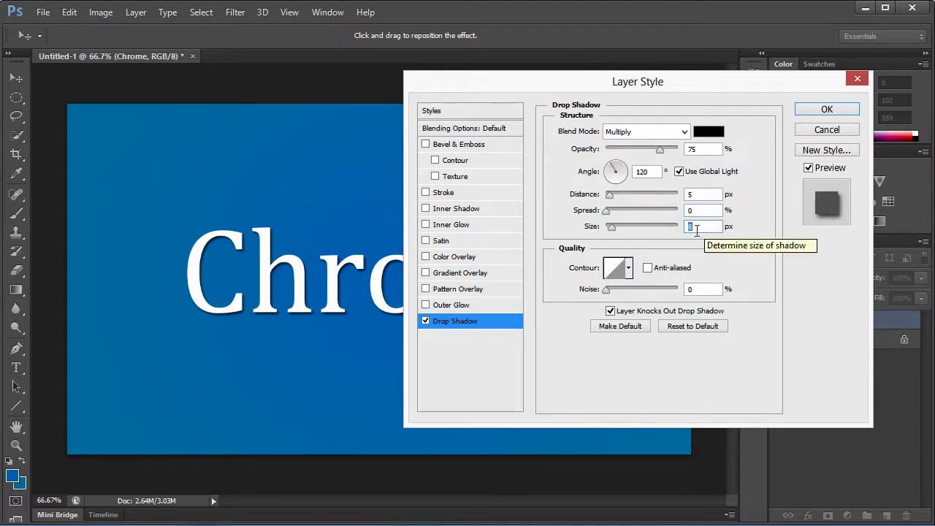
pyautogui.press('Up')
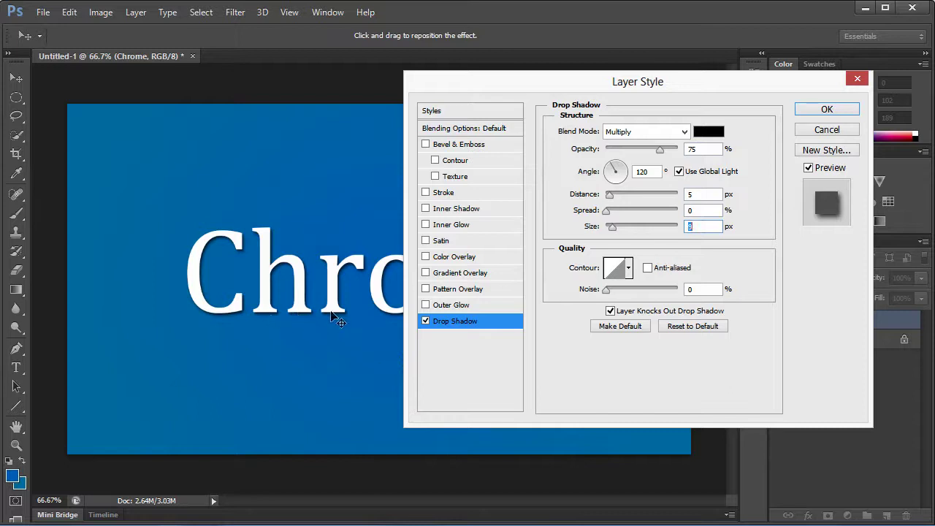
# Add a Satin effect at 51% opacity in dark brownish-gold 292008
pyautogui.click(457, 243)
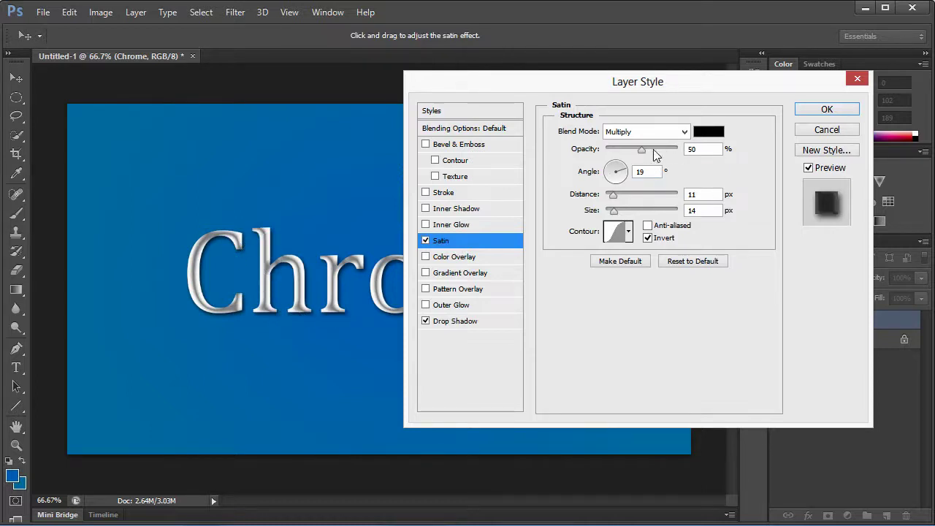
pyautogui.moveTo(642, 149)
pyautogui.mouseDown()
pyautogui.moveTo(657, 155)
pyautogui.moveTo(649, 154)
pyautogui.mouseUp()
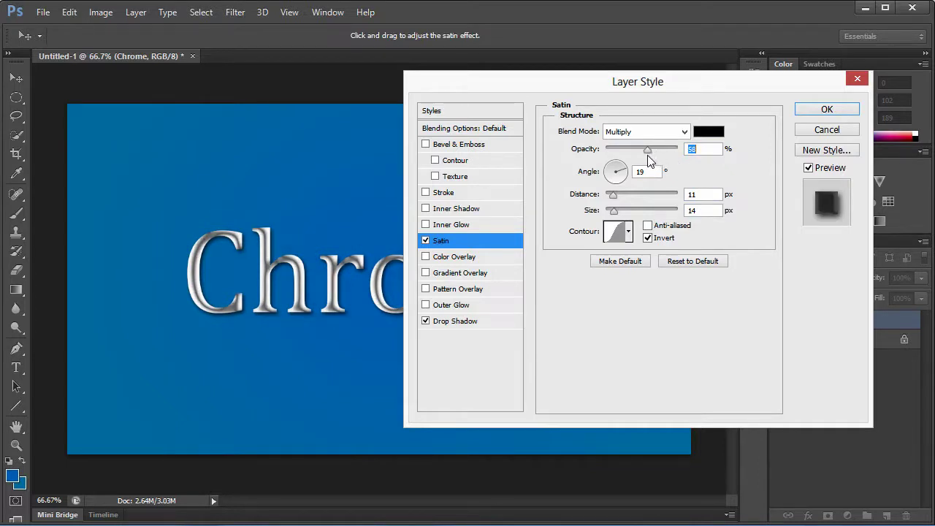
pyautogui.click(708, 132)
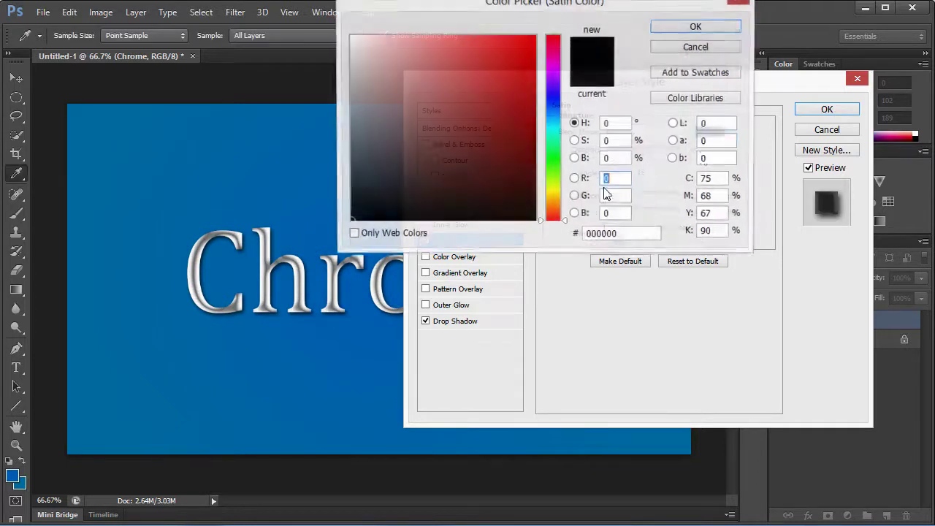
pyautogui.moveTo(554, 196)
pyautogui.mouseDown()
pyautogui.moveTo(544, 187)
pyautogui.moveTo(564, 188)
pyautogui.moveTo(530, 209)
pyautogui.moveTo(500, 192)
pyautogui.mouseUp()
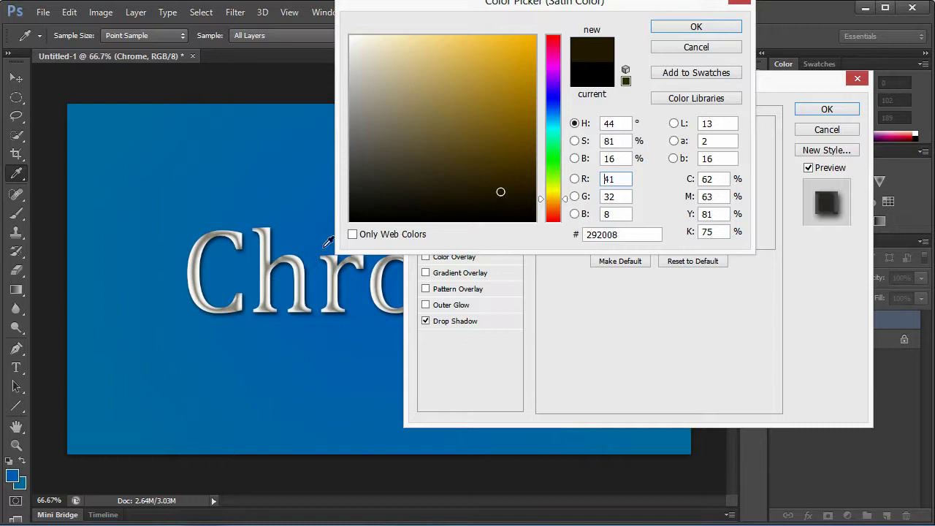
pyautogui.click(697, 27)
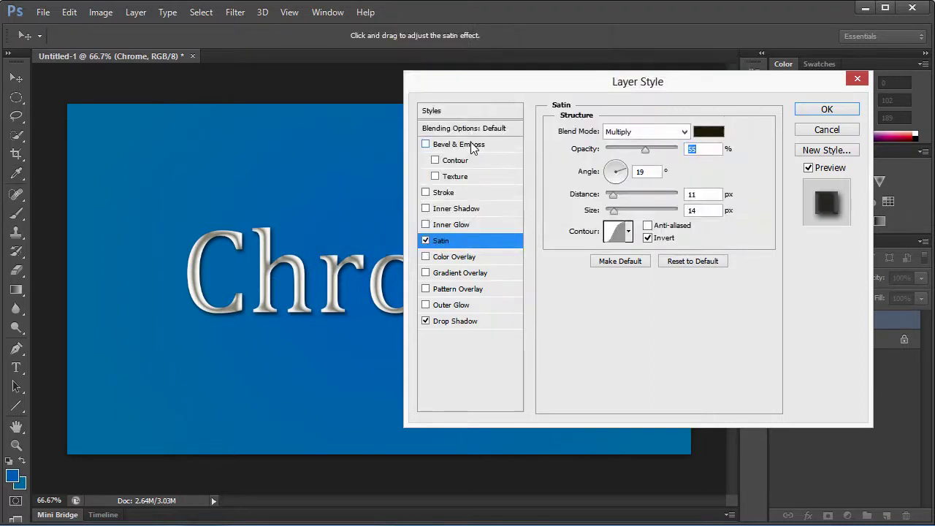
# Turn on Bevel & Emboss with Inner Bevel style and Chisel Hard technique
pyautogui.click(471, 146)
pyautogui.click(644, 133)
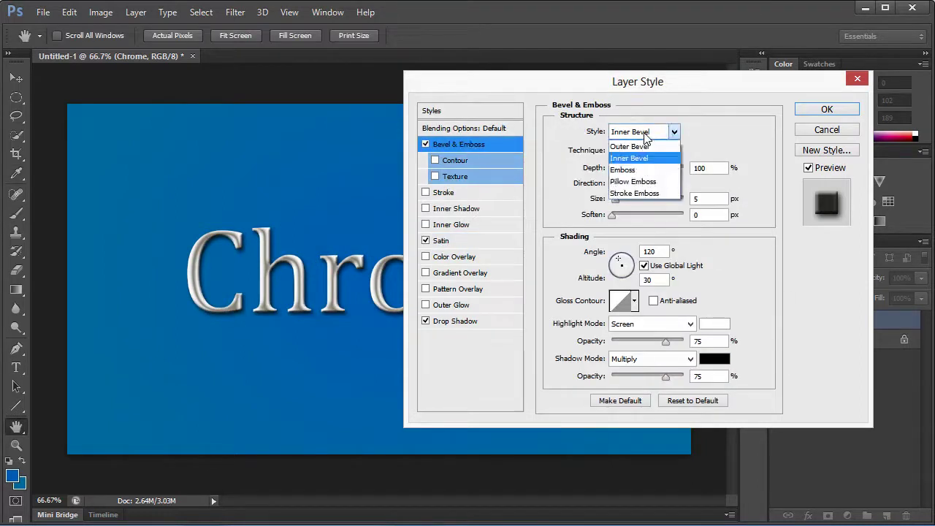
pyautogui.click(644, 133)
pyautogui.scroll(-1, 644, 133)
pyautogui.scroll(-1, 644, 133)
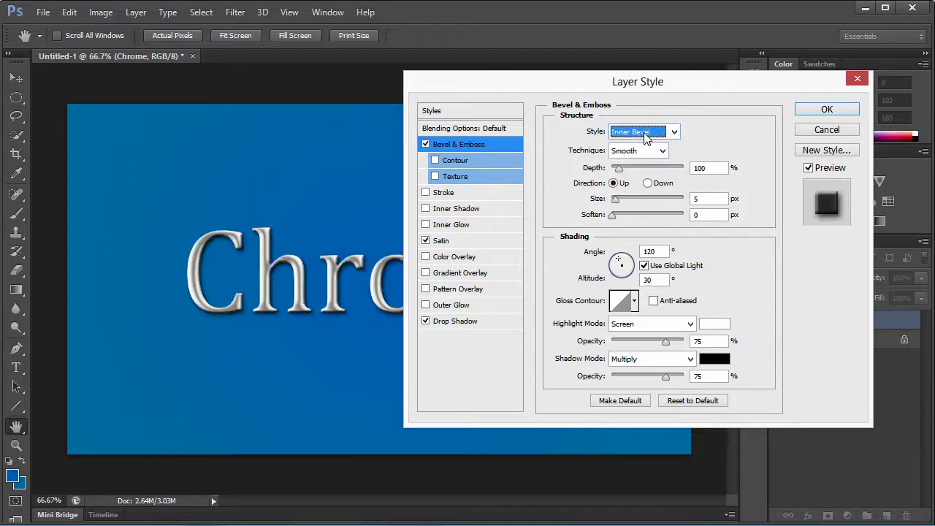
pyautogui.scroll(1, 644, 133)
pyautogui.scroll(-1, 644, 133)
pyautogui.scroll(2, 645, 134)
pyautogui.click(647, 152)
pyautogui.scroll(-1, 649, 157)
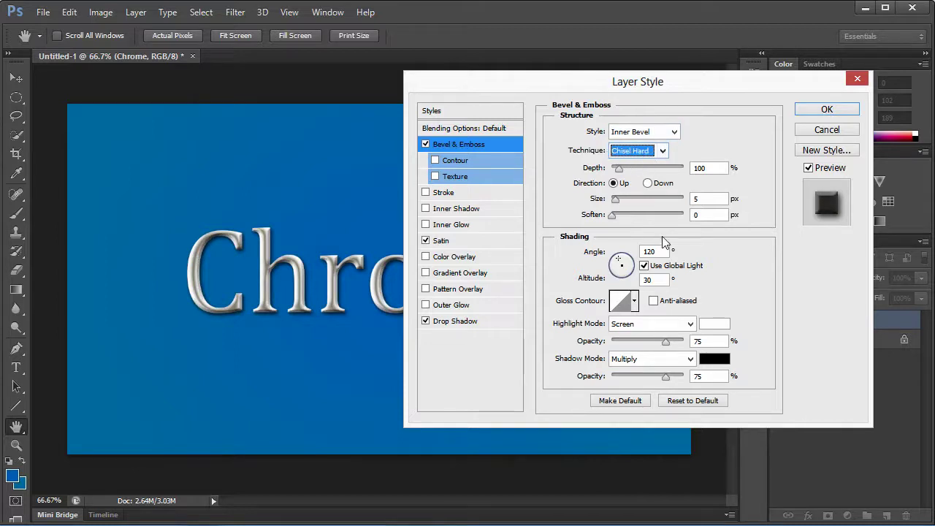
# Try several Gloss Contour presets and settle on the brightest, shiniest one
pyautogui.click(634, 301)
pyautogui.click(578, 336)
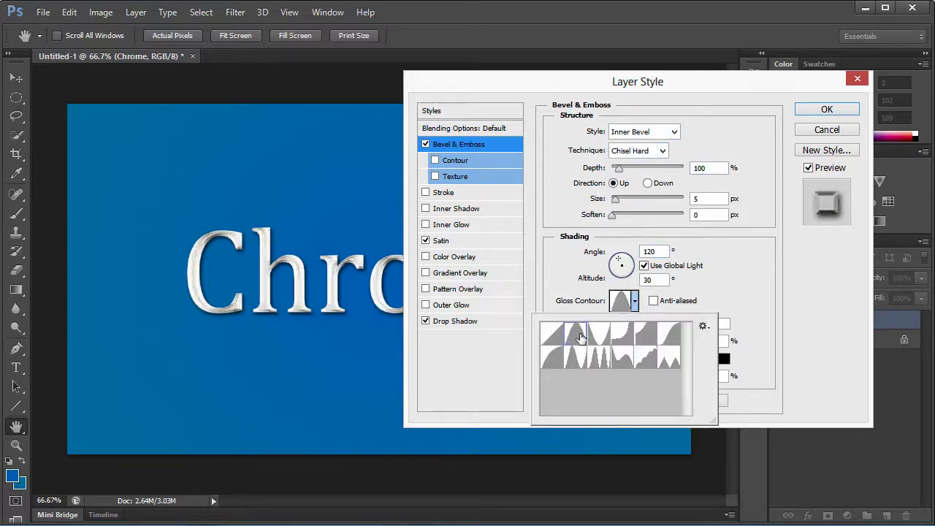
pyautogui.click(621, 336)
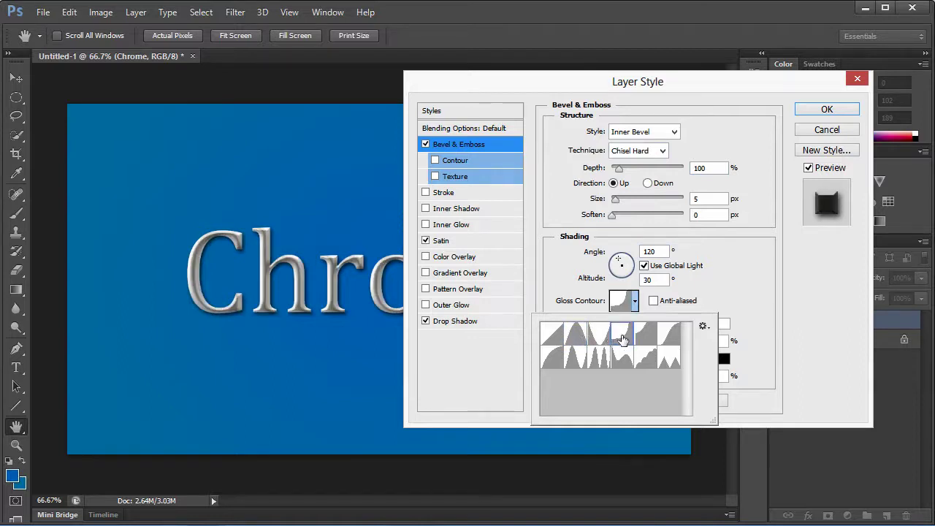
pyautogui.click(593, 337)
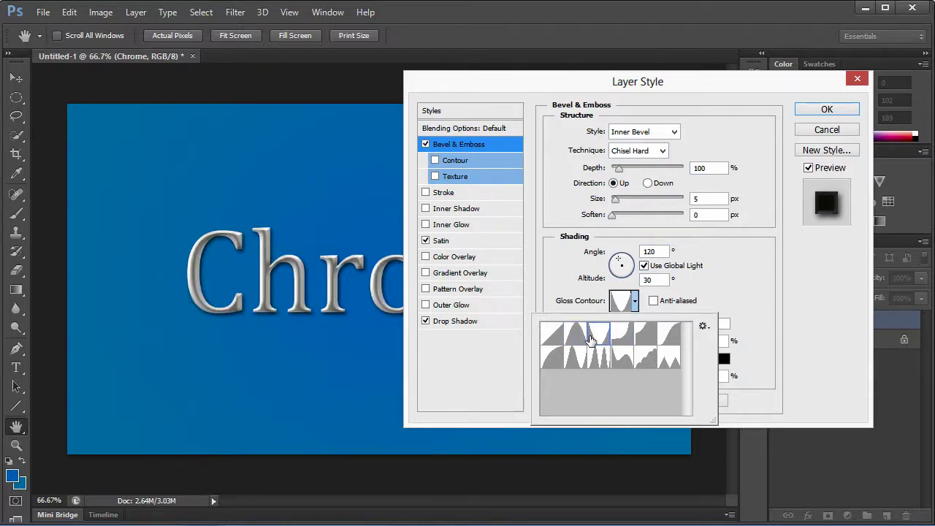
pyautogui.click(656, 335)
pyautogui.click(560, 362)
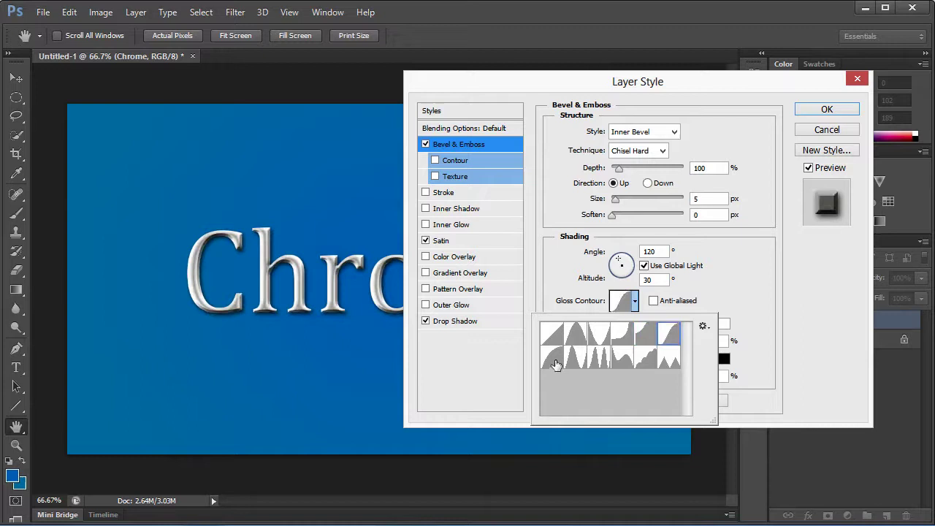
pyautogui.click(578, 362)
pyautogui.click(621, 359)
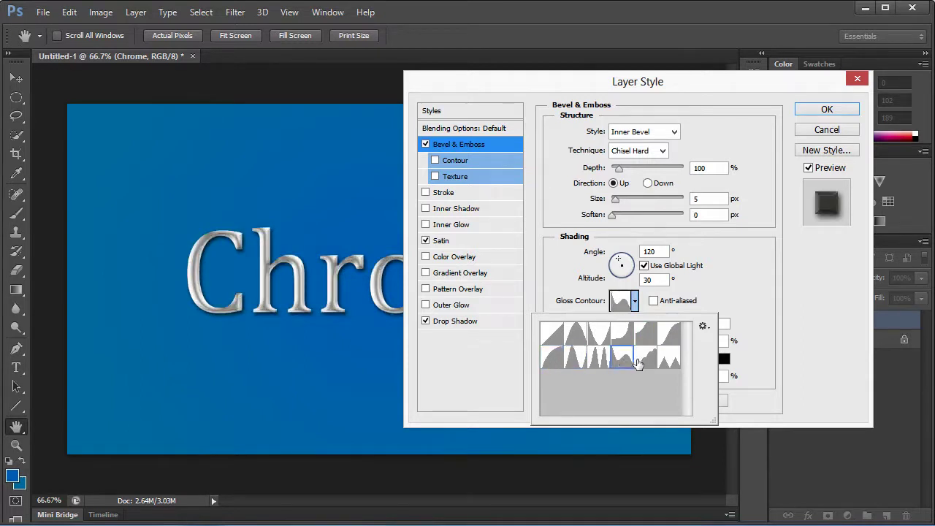
pyautogui.click(647, 361)
pyautogui.click(668, 359)
pyautogui.click(671, 337)
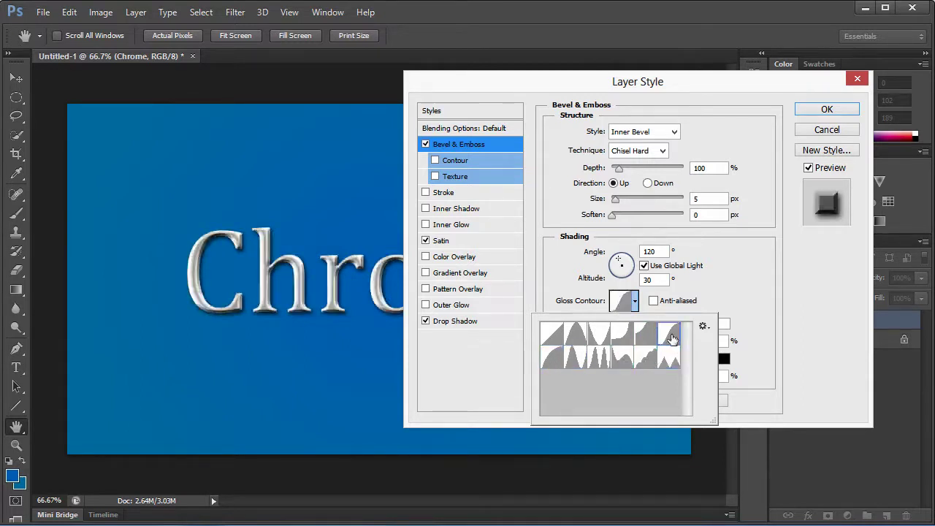
pyautogui.moveTo(787, 87); pyautogui.dragTo(788, 49)
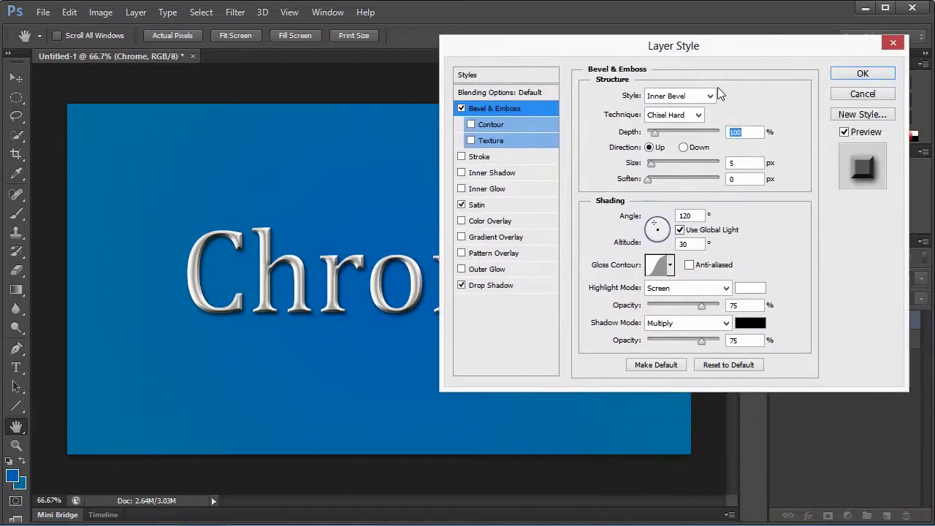
# Add a 3 px outside Stroke in grey 5f5f5f to the Chrome text
pyautogui.click(495, 158)
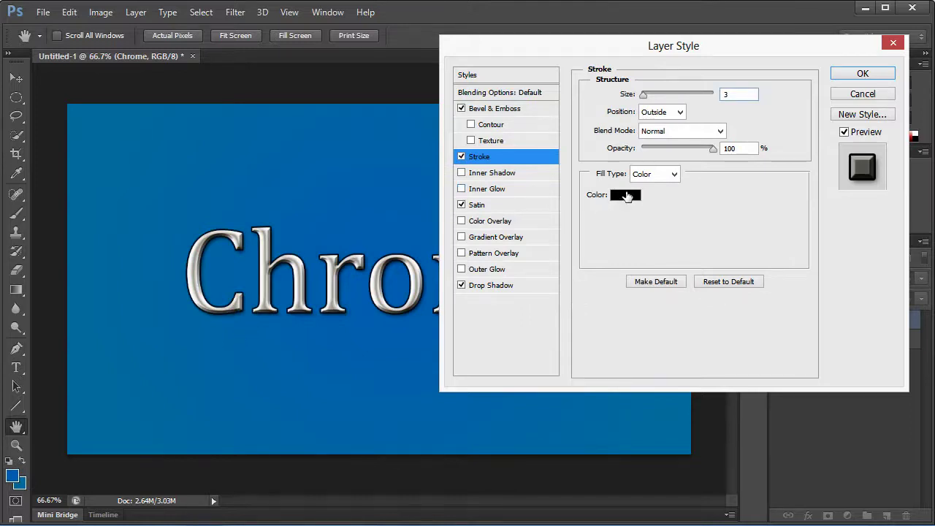
pyautogui.click(626, 196)
pyautogui.moveTo(417, 197)
pyautogui.mouseDown()
pyautogui.moveTo(319, 173)
pyautogui.moveTo(349, 169)
pyautogui.mouseUp()
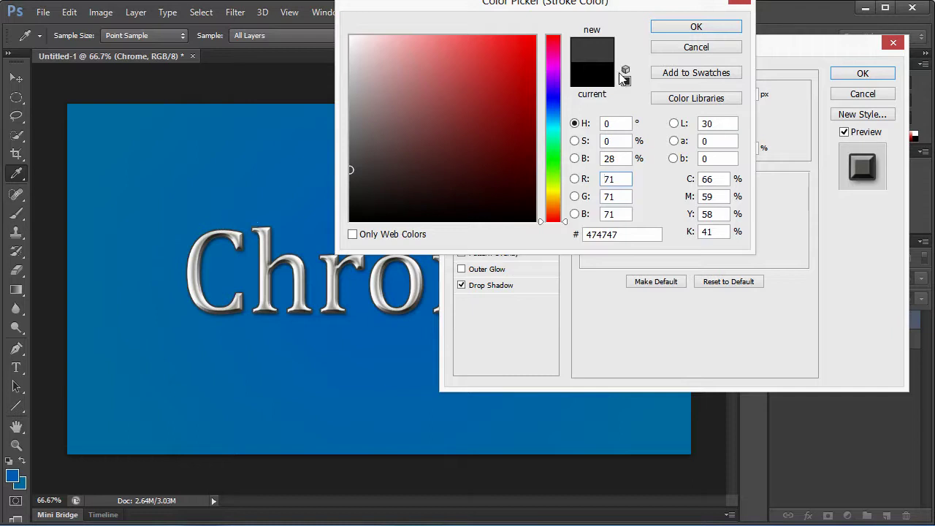
pyautogui.click(351, 145)
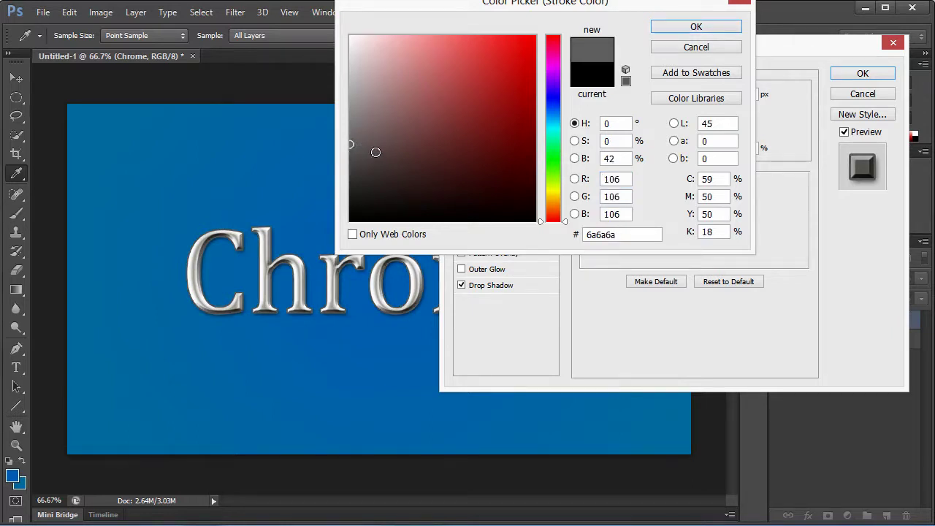
pyautogui.click(351, 153)
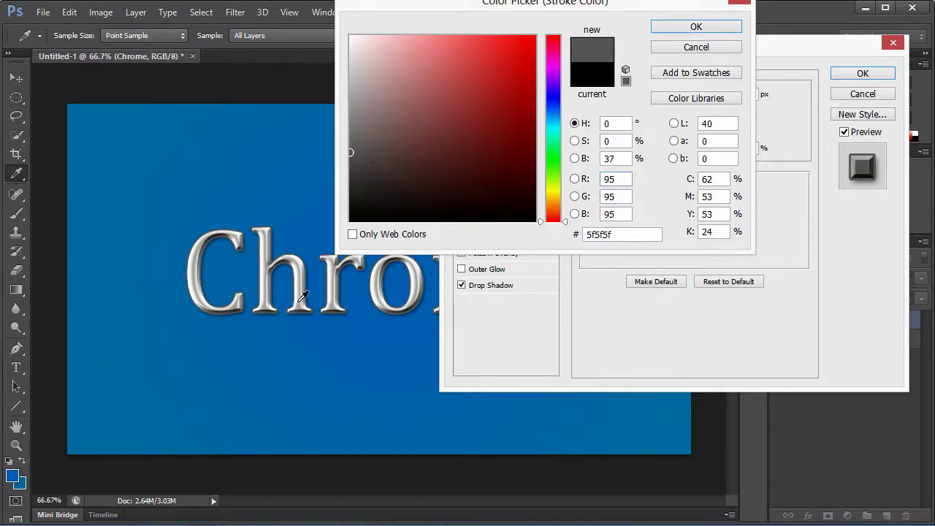
pyautogui.click(672, 30)
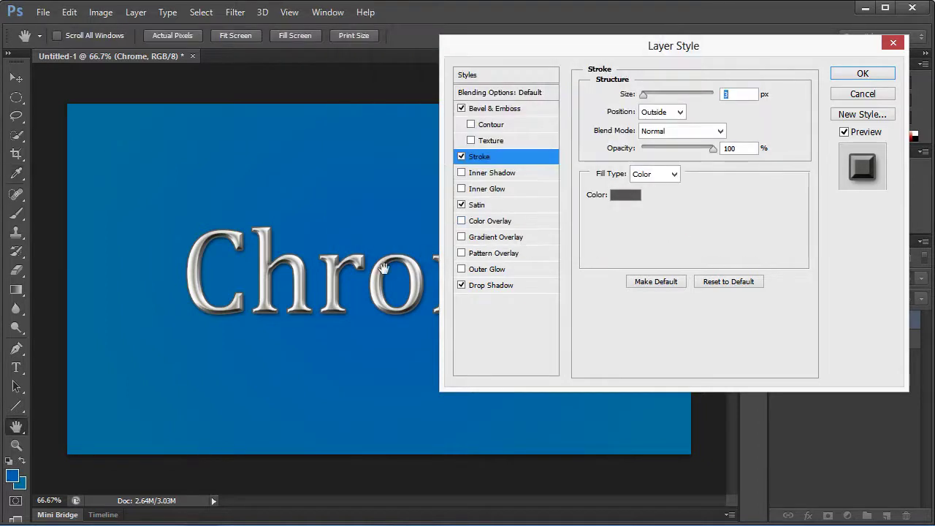
# Turn on Outer Glow and set its colour to bright cyan 00d2ff
pyautogui.click(493, 271)
pyautogui.click(632, 150)
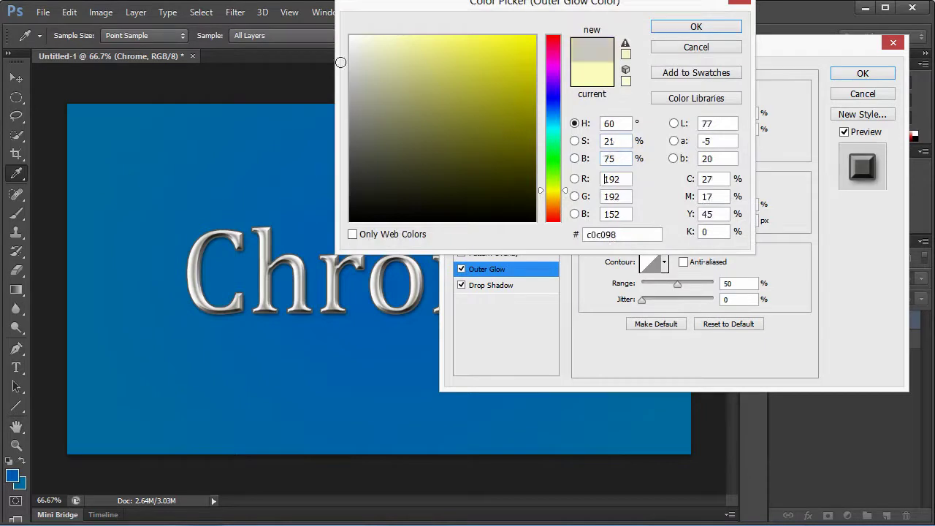
pyautogui.moveTo(341, 63); pyautogui.dragTo(344, 32)
pyautogui.click(696, 27)
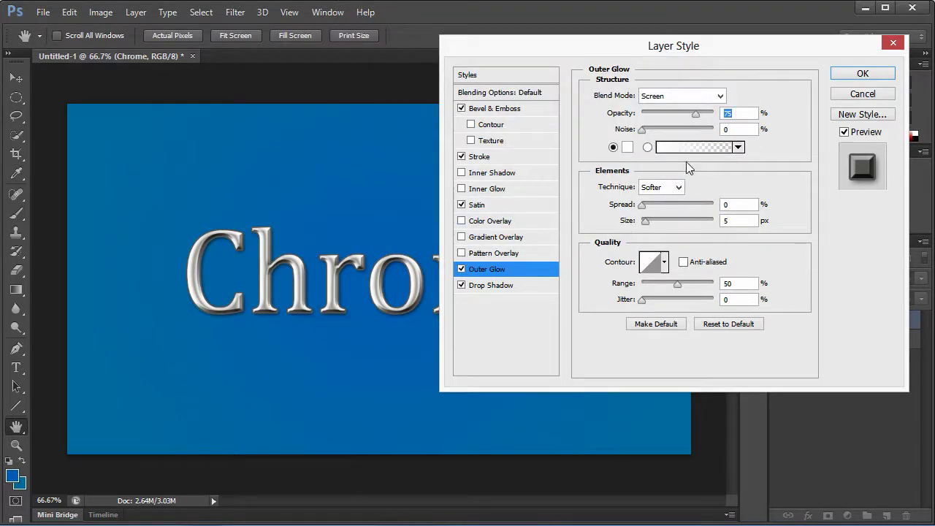
pyautogui.click(627, 147)
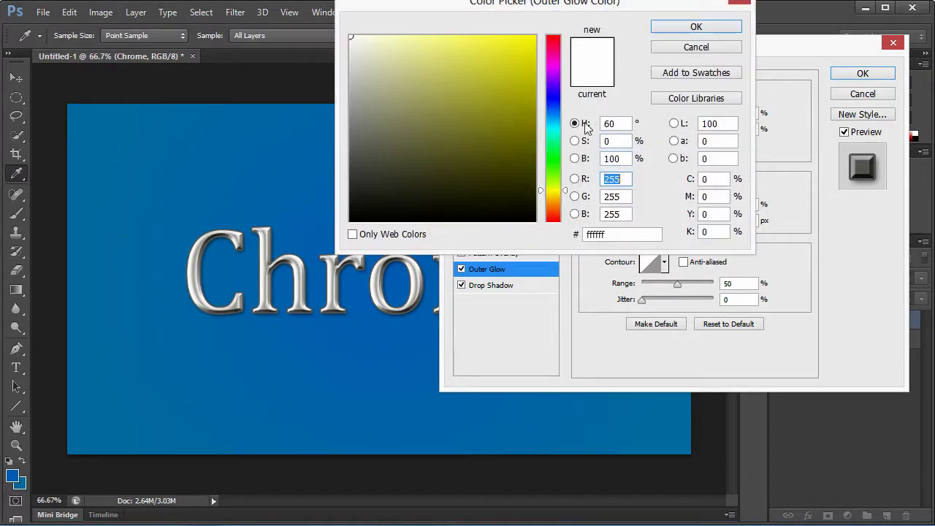
pyautogui.click(560, 124)
pyautogui.moveTo(529, 115); pyautogui.dragTo(665, 21)
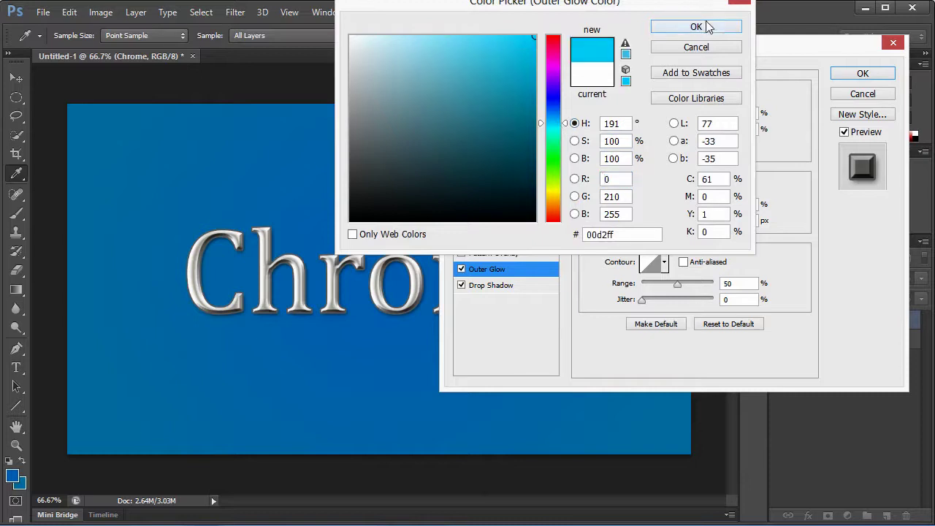
pyautogui.click(696, 26)
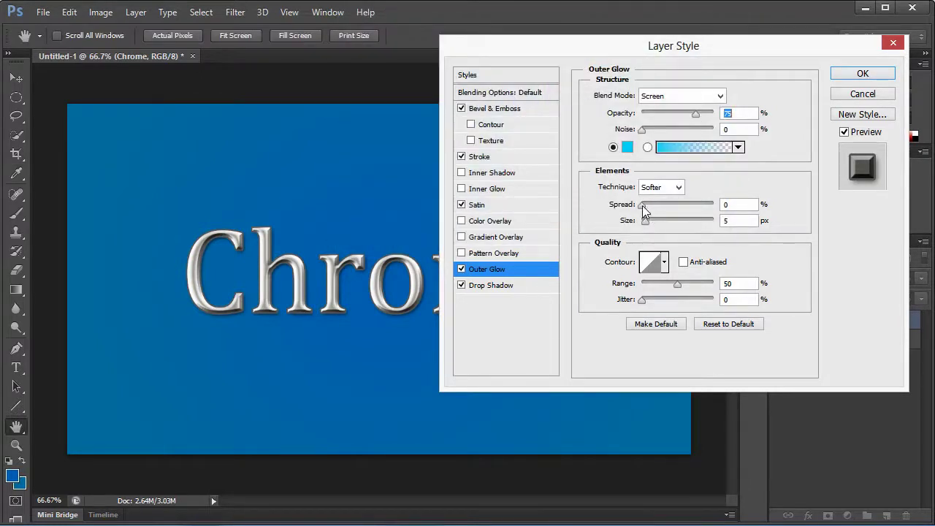
# Widen the glow to 40 px, lower its opacity, and apply the layer style
pyautogui.moveTo(642, 209); pyautogui.dragTo(657, 224)
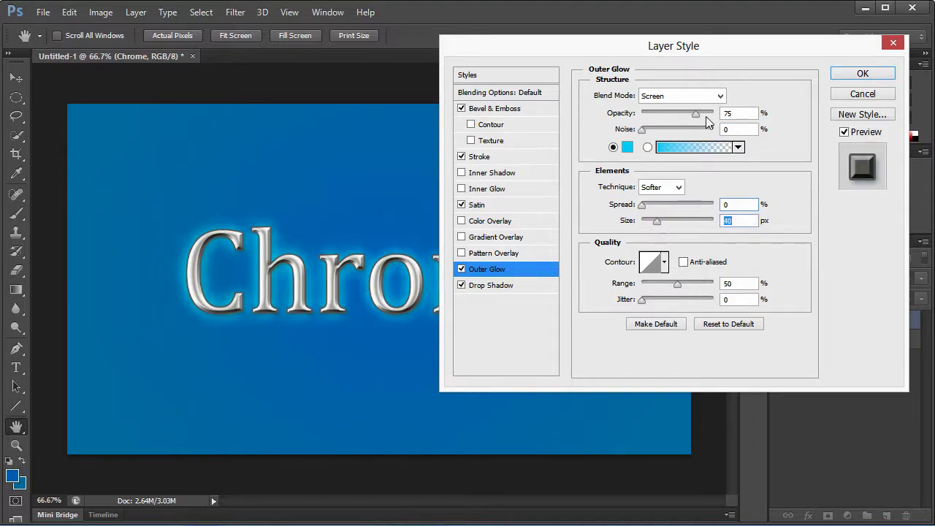
pyautogui.moveTo(693, 115); pyautogui.dragTo(663, 120)
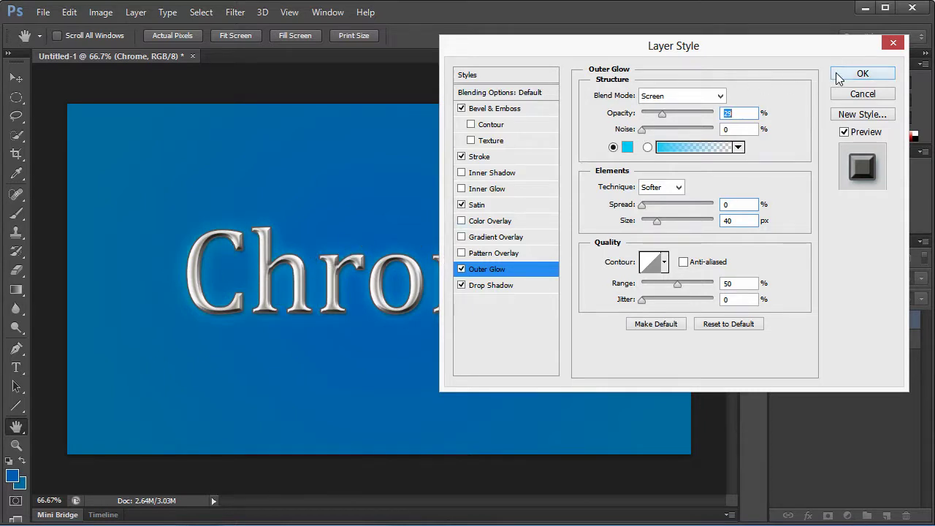
pyautogui.click(858, 75)
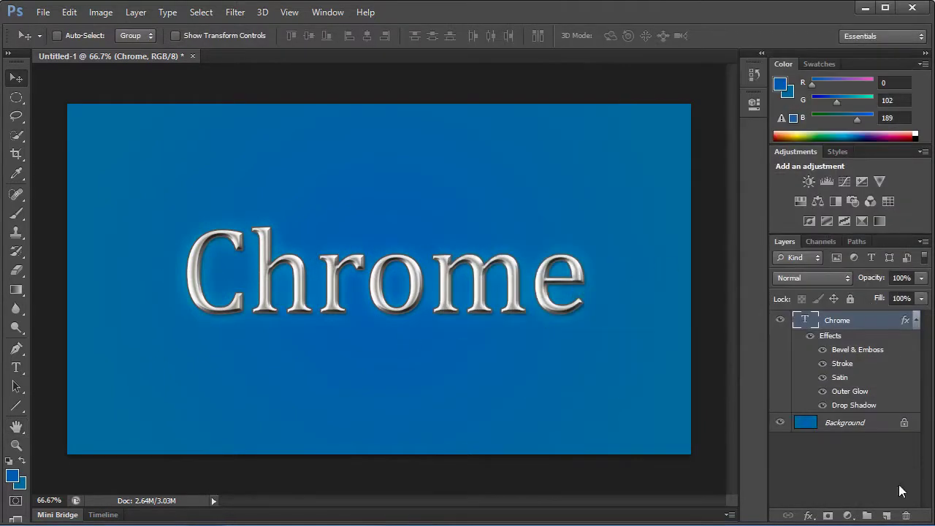
# Add a new empty layer and choose the 26 px soft brush preset
pyautogui.click(885, 515)
pyautogui.click(16, 213)
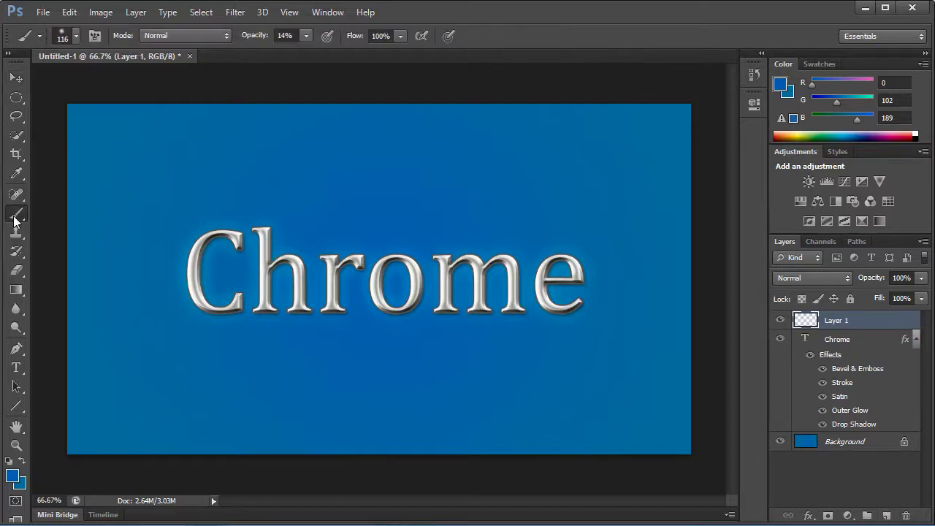
pyautogui.rightClick(184, 221)
pyautogui.scroll(-2, 319, 351)
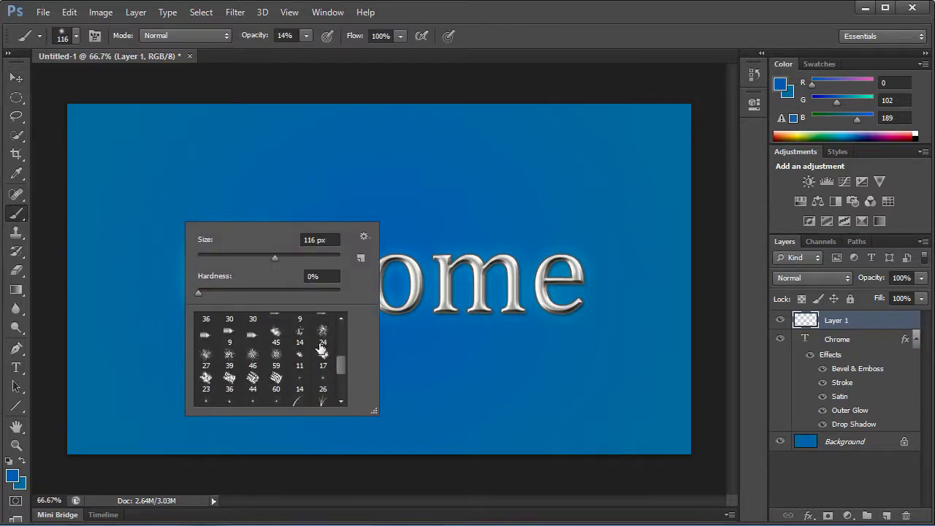
pyautogui.scroll(-5, 329, 361)
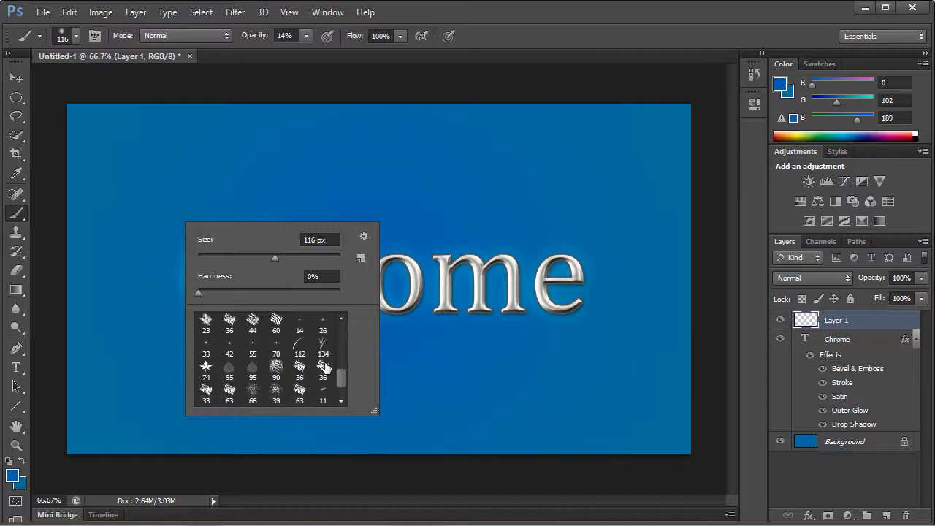
pyautogui.scroll(2, 324, 371)
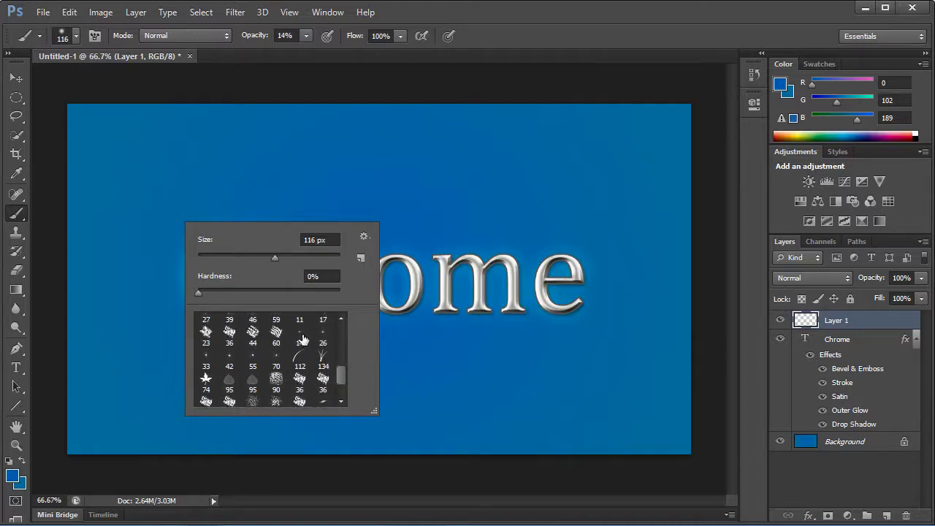
pyautogui.click(323, 338)
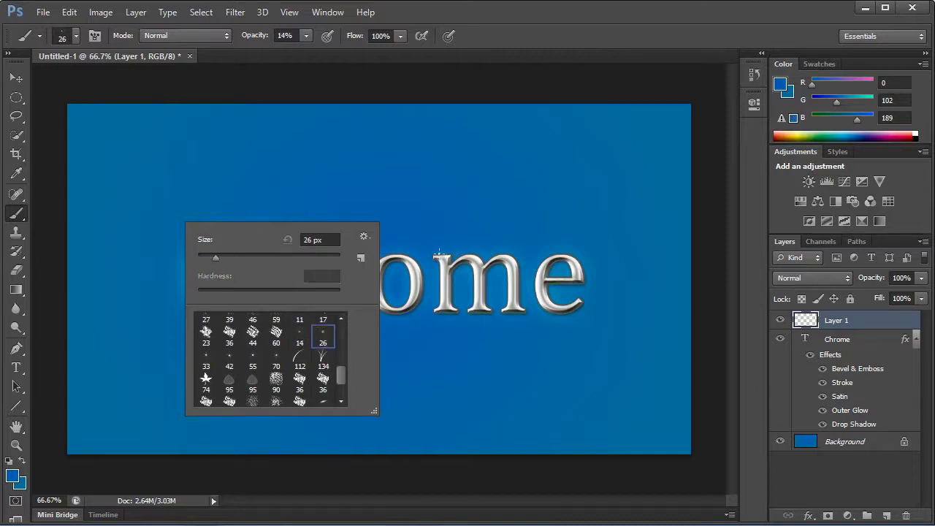
# Make white the painting colour and enlarge the brush to 71 px
pyautogui.press('Return')
pyautogui.press('d')
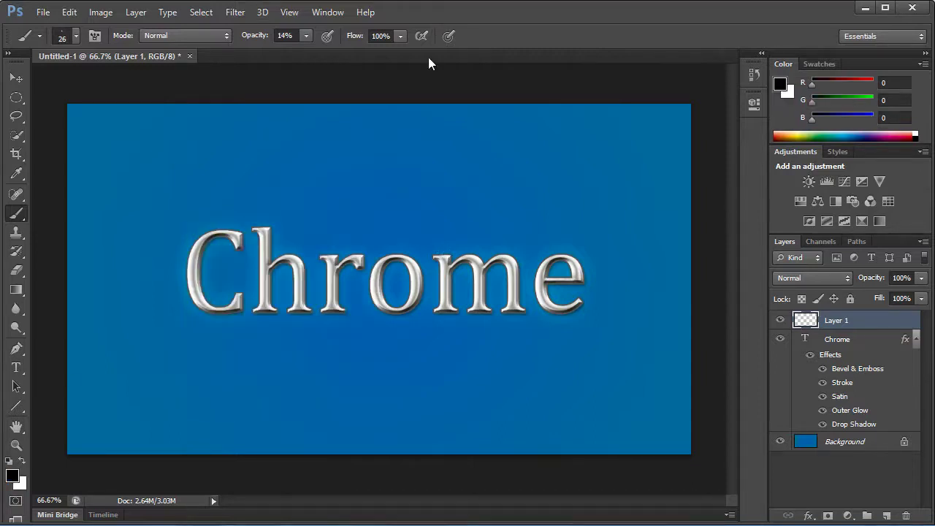
pyautogui.press('x')
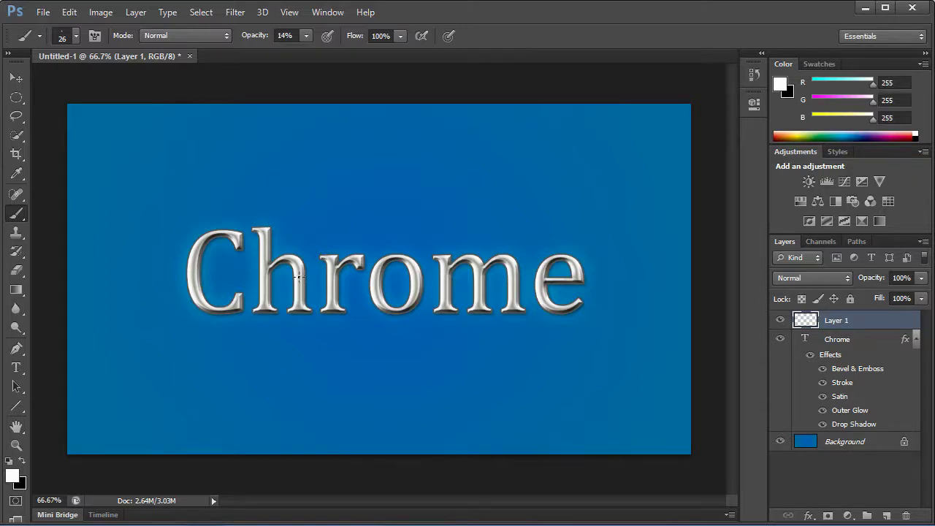
pyautogui.rightClick(298, 270)
pyautogui.moveTo(344, 265); pyautogui.dragTo(363, 266)
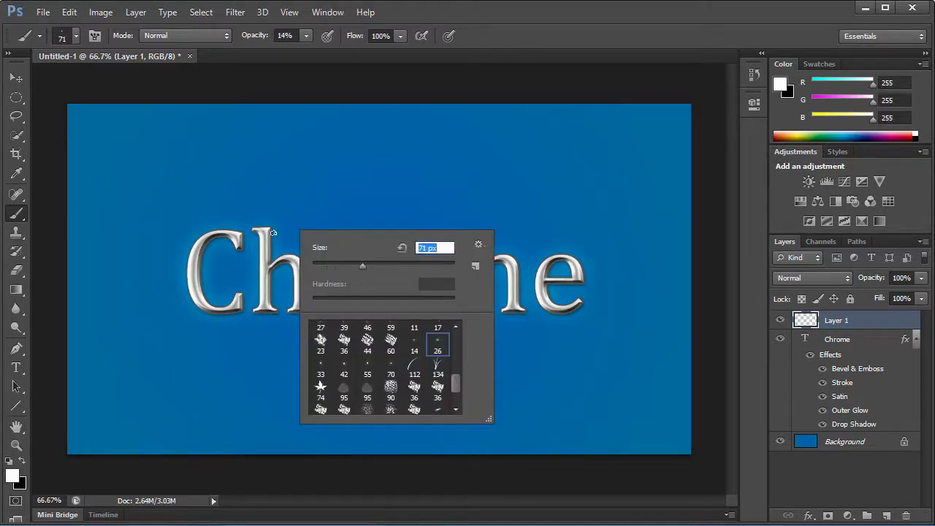
pyautogui.click(299, 260)
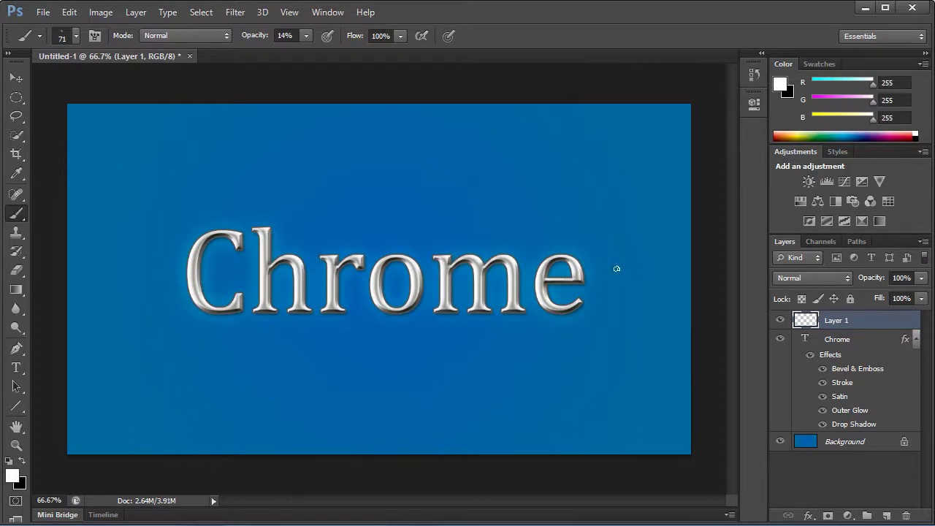
# Undo a test stroke, then set the white brush to 100% opacity and 106 px size
pyautogui.moveTo(313, 156); pyautogui.dragTo(401, 188)
pyautogui.hotkey('ctrl', 'z')
pyautogui.click(306, 35)
pyautogui.moveTo(319, 47); pyautogui.dragTo(412, 65)
pyautogui.rightClick(229, 278)
pyautogui.moveTo(293, 306); pyautogui.dragTo(320, 306)
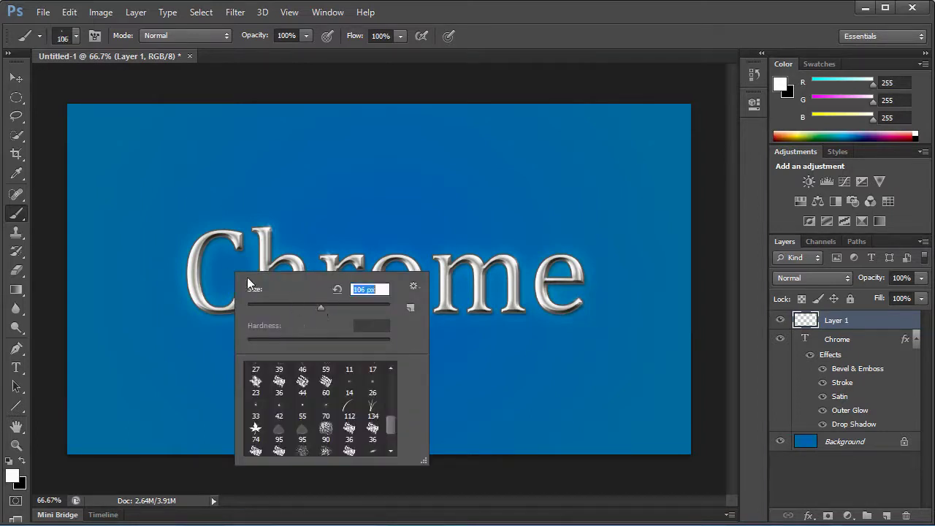
pyautogui.click(190, 243)
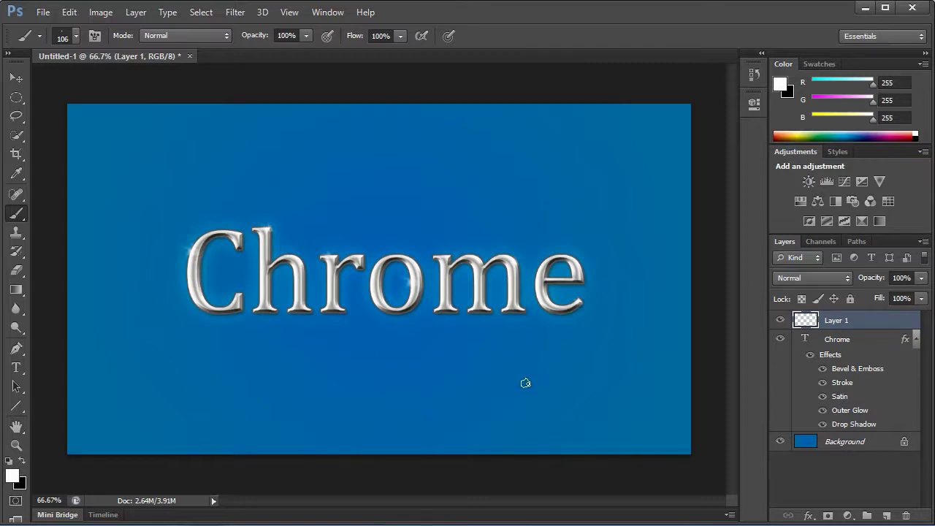
# Enable a Color Overlay on the Chrome layer and choose a rough gold tone
pyautogui.click(873, 341)
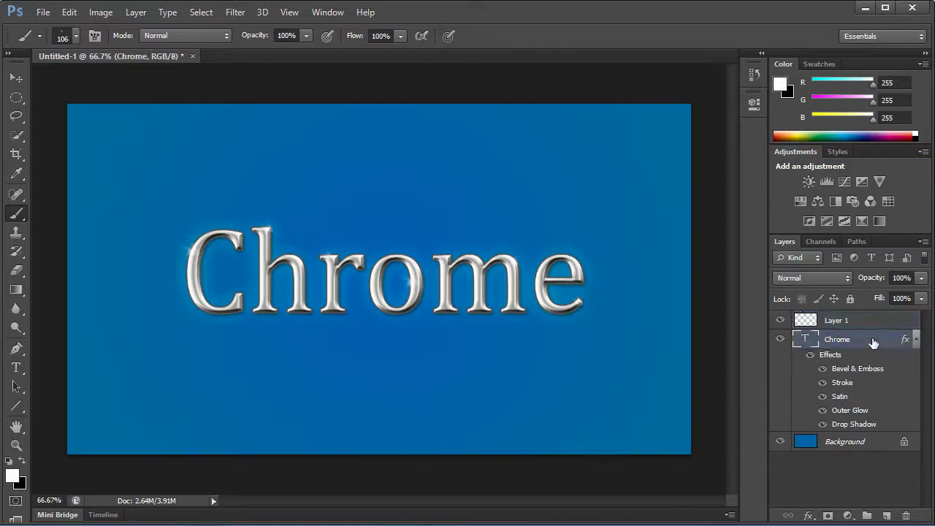
pyautogui.doubleClick(873, 341)
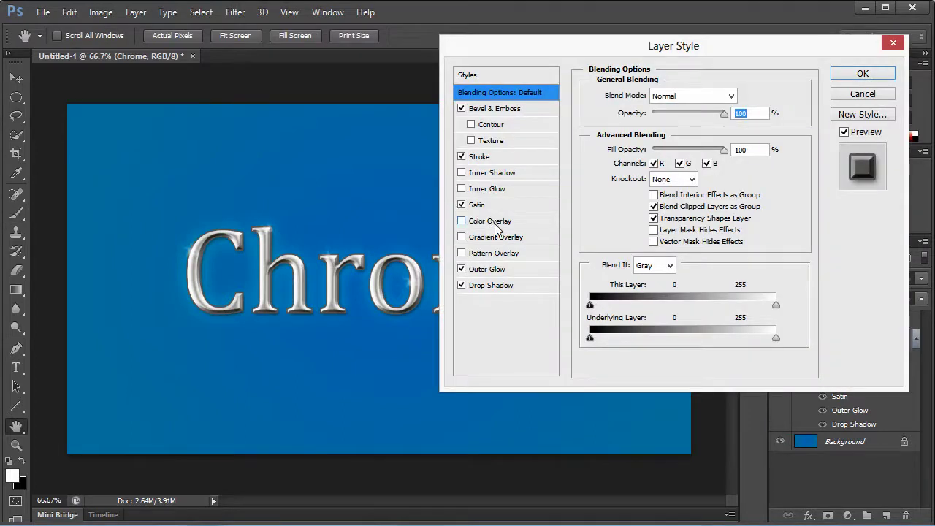
pyautogui.click(499, 224)
pyautogui.click(735, 96)
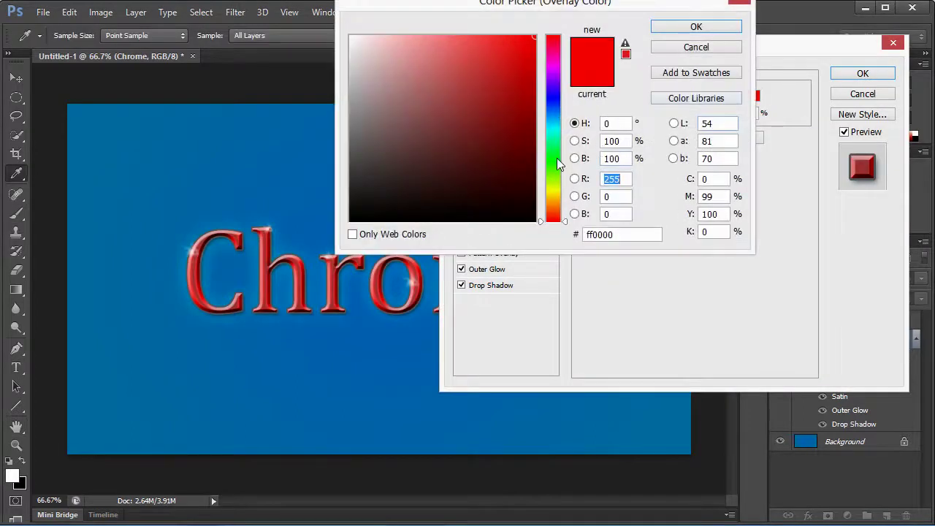
pyautogui.moveTo(557, 191); pyautogui.dragTo(560, 203)
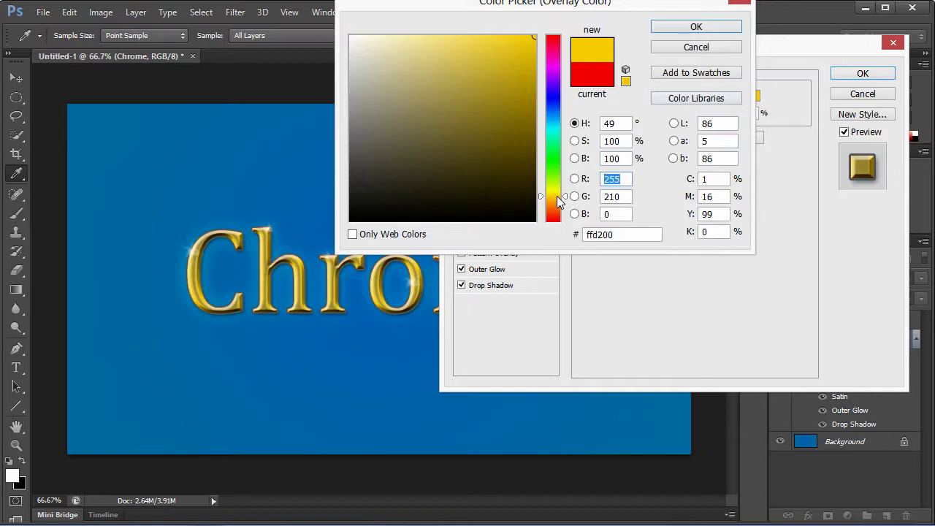
pyautogui.click(558, 204)
pyautogui.moveTo(520, 135); pyautogui.dragTo(540, 76)
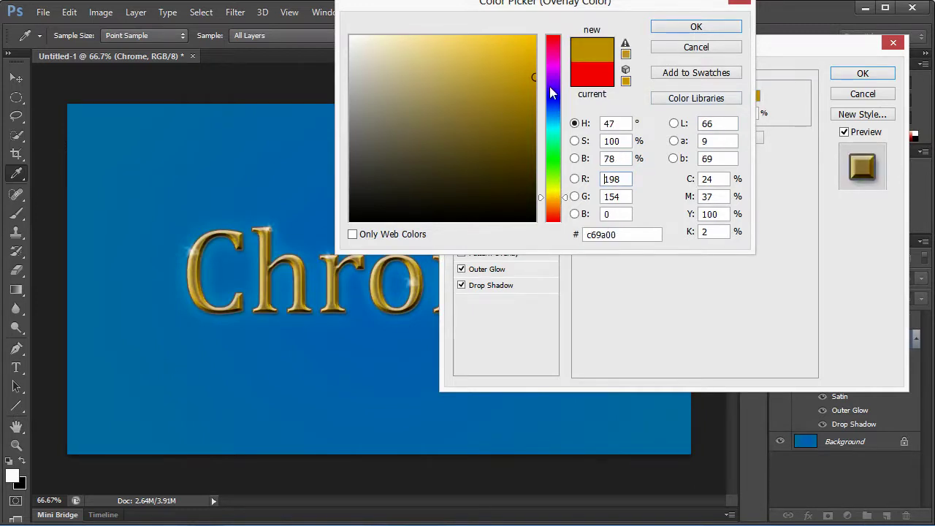
pyautogui.click(536, 113)
pyautogui.moveTo(537, 115)
pyautogui.mouseDown()
pyautogui.moveTo(503, 109)
pyautogui.moveTo(532, 76)
pyautogui.moveTo(514, 73)
pyautogui.moveTo(519, 66)
pyautogui.mouseUp()
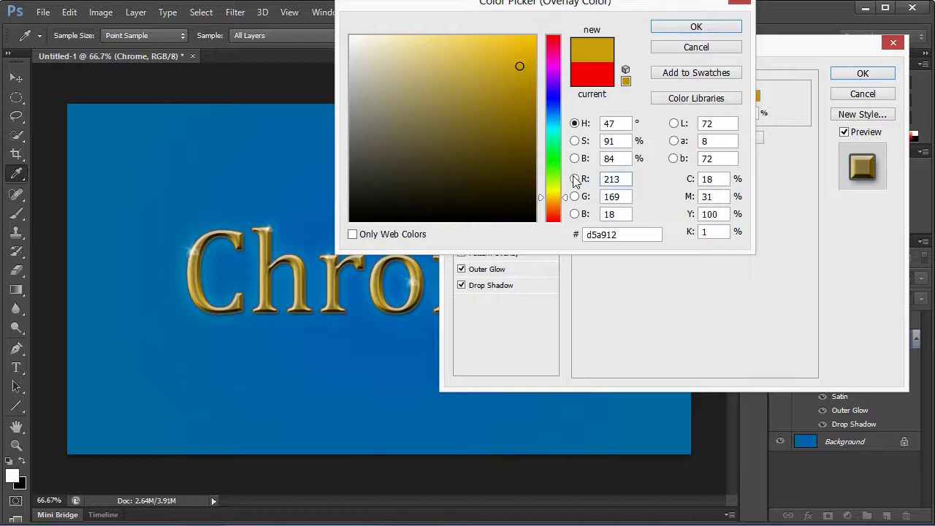
# Fine-tune the overlay colour to gold #d5b312 and apply the layer style
pyautogui.click(567, 198)
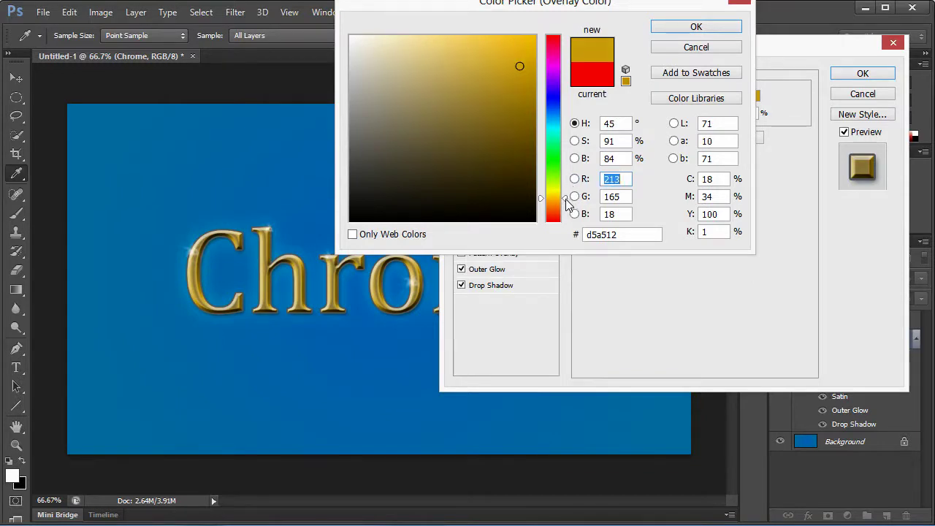
pyautogui.click(567, 197)
pyautogui.click(567, 197)
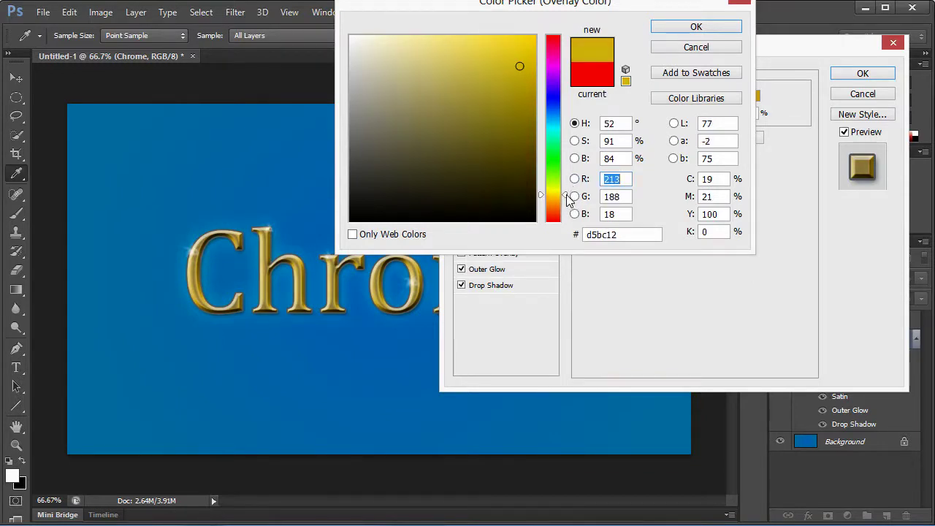
pyautogui.click(568, 198)
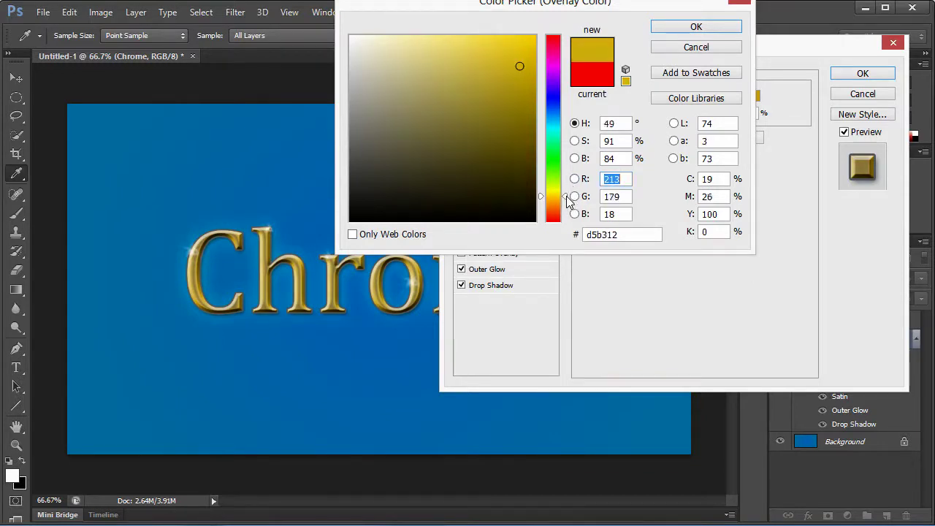
pyautogui.click(709, 31)
pyautogui.moveTo(783, 38); pyautogui.dragTo(653, 0)
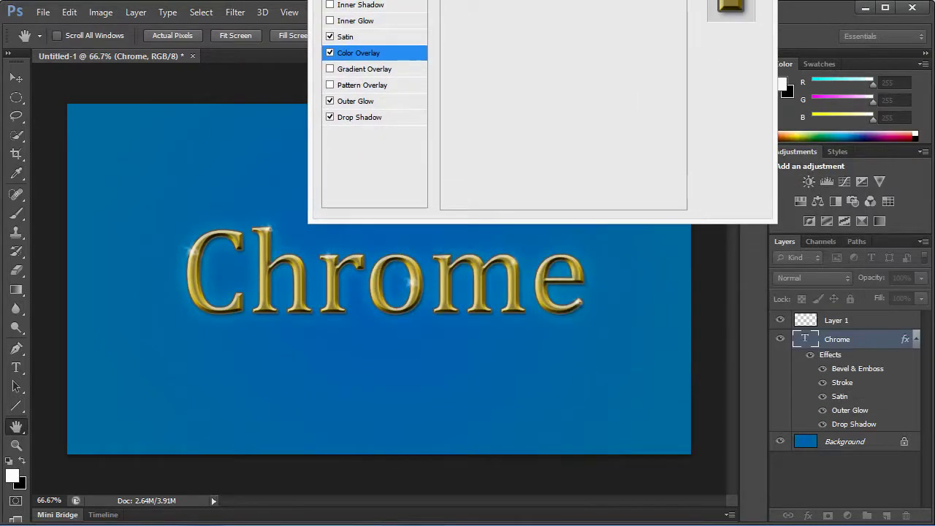
pyautogui.press('Return')
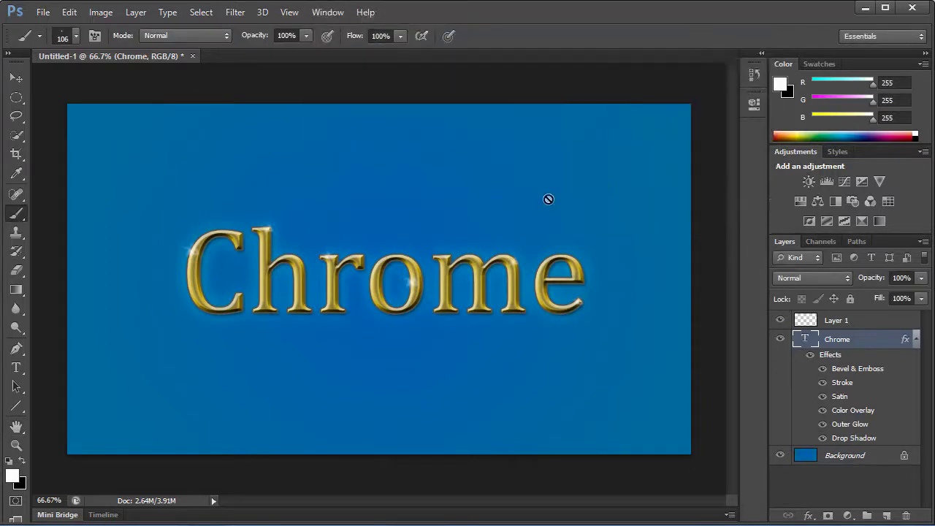